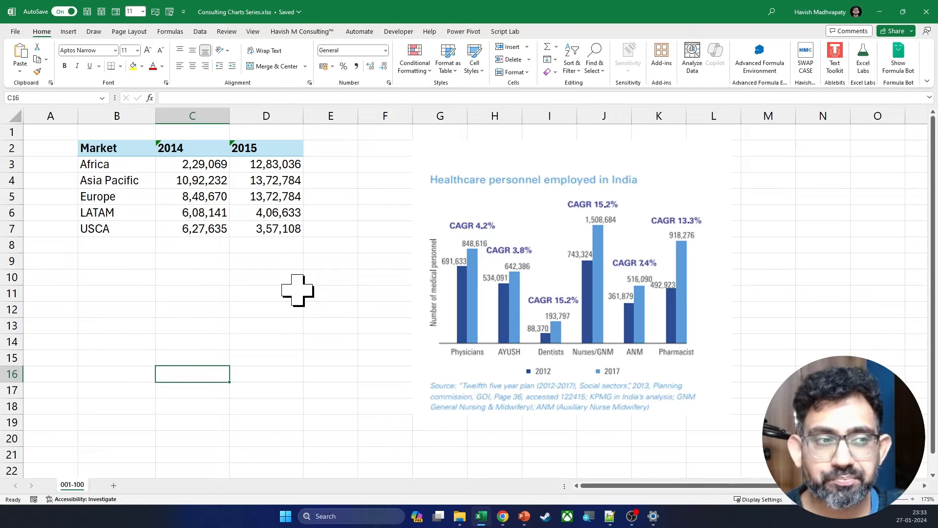
- Move the reference chart picture away from the data table and shrink it to roughly columns L to O
drag(111, 145, 269, 230)
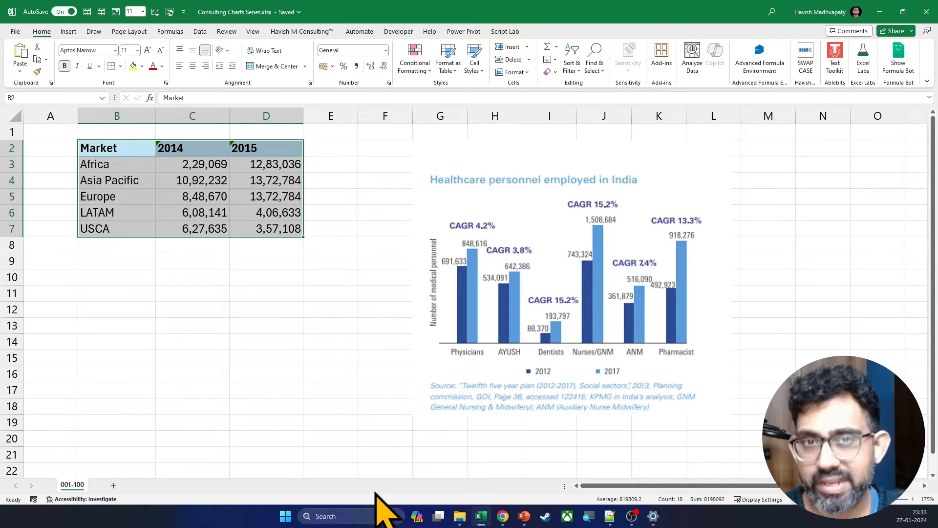
drag(561, 273, 712, 266)
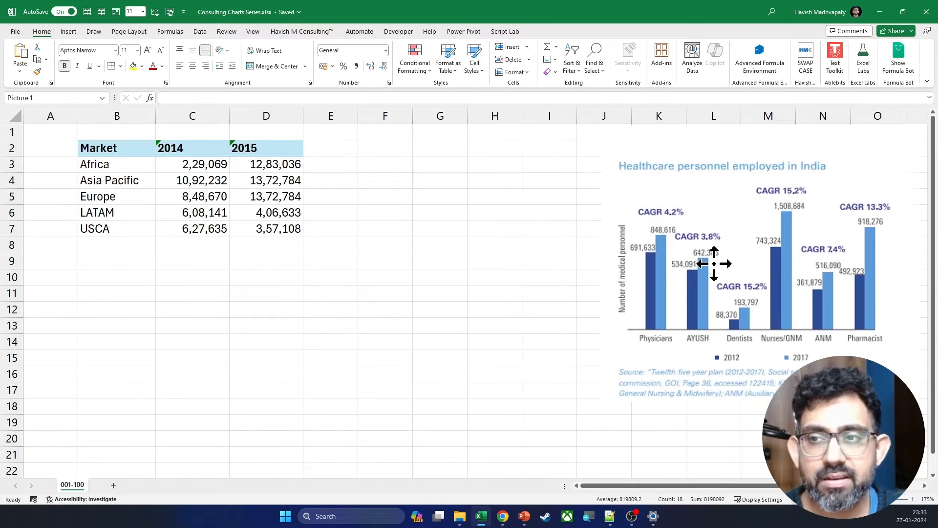
drag(601, 402, 697, 343)
- Enter the header YoY in cell F2, leaving column E empty beside the 2015 column
click(349, 168)
key(Left)
key(Left)
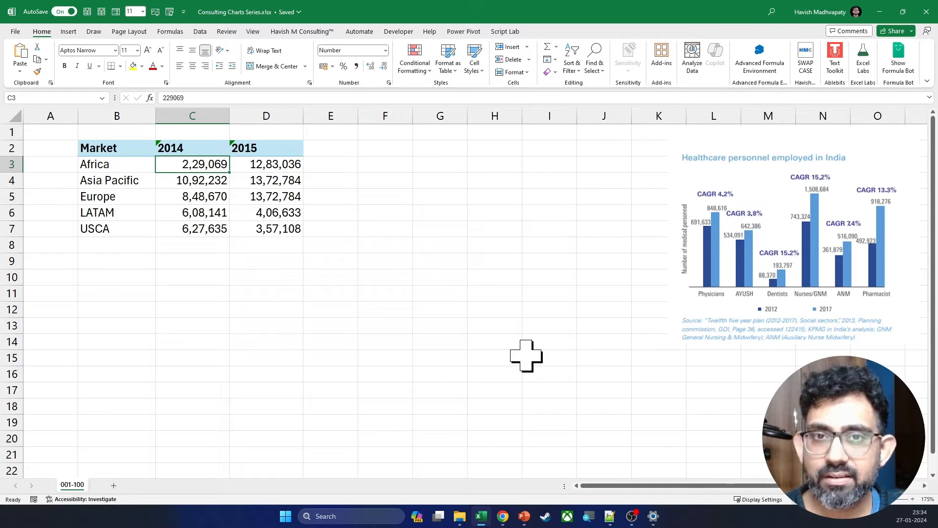
key(Right)
key(Right)
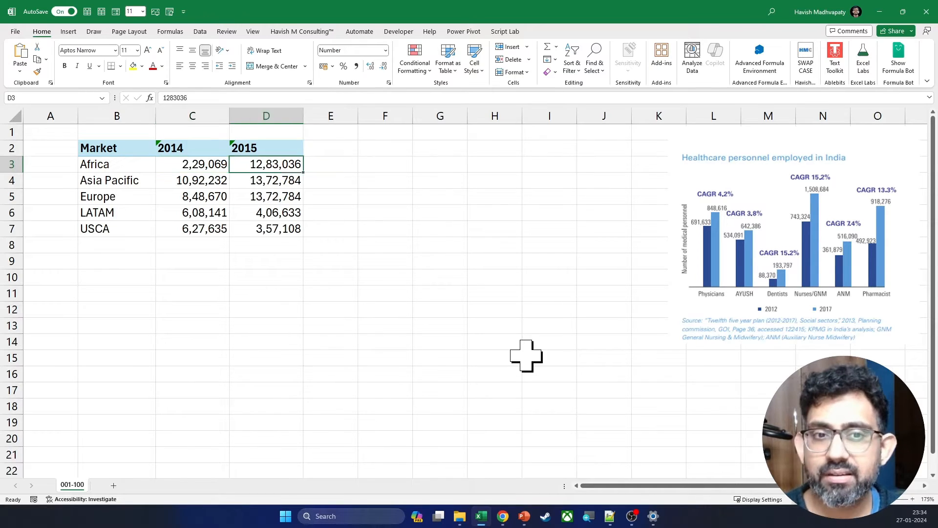
key(Up)
key(Right)
text(Yoy)
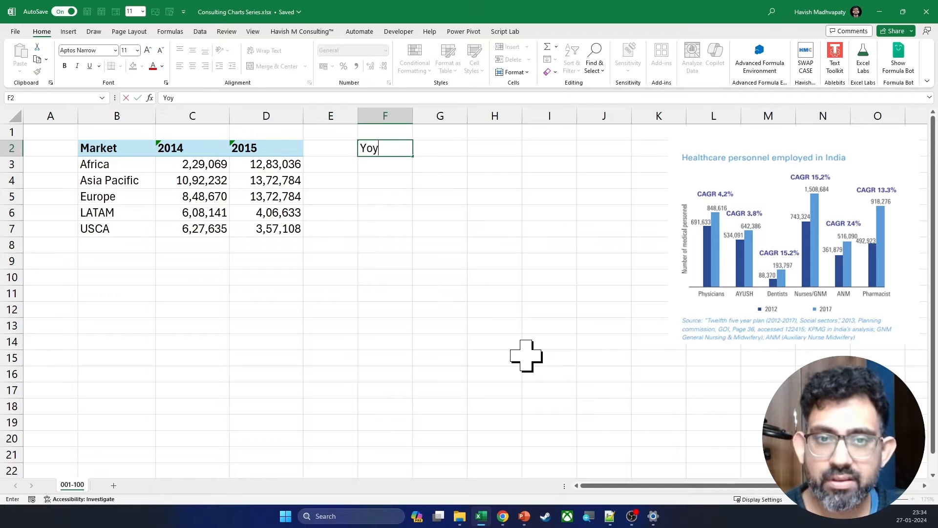
key(BackSpace)
text(Y)
key(Return)
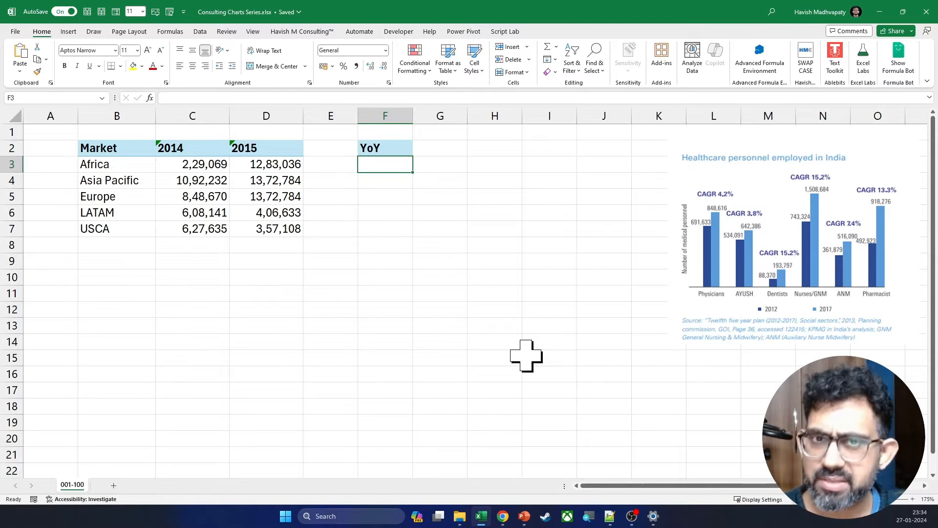
- Enter the year-over-year growth formula =D3/C3-1 for Africa in cell F3
text(=)
key(Left)
key(Left)
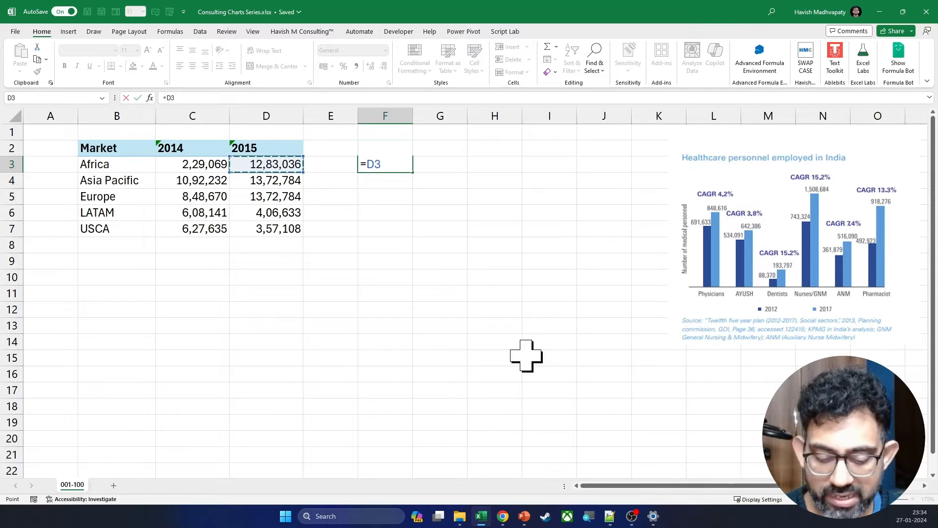
text(/)
key(Left)
key(Left)
key(Left)
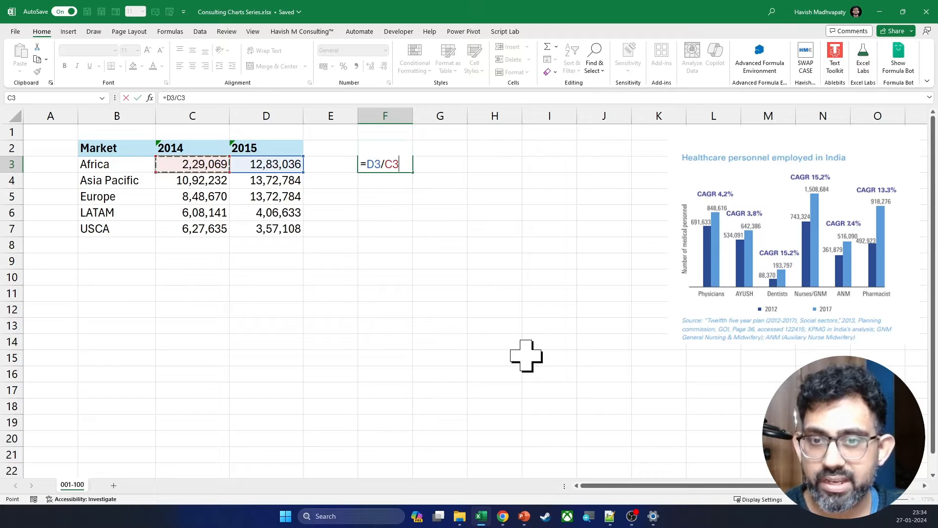
text(-1)
key(Return)
- Fill the growth formula down through F7 and format F3:F7 as percentages
key(Up)
key(shift+Down)
key(shift+Down)
key(shift+Down)
key(shift+Down)
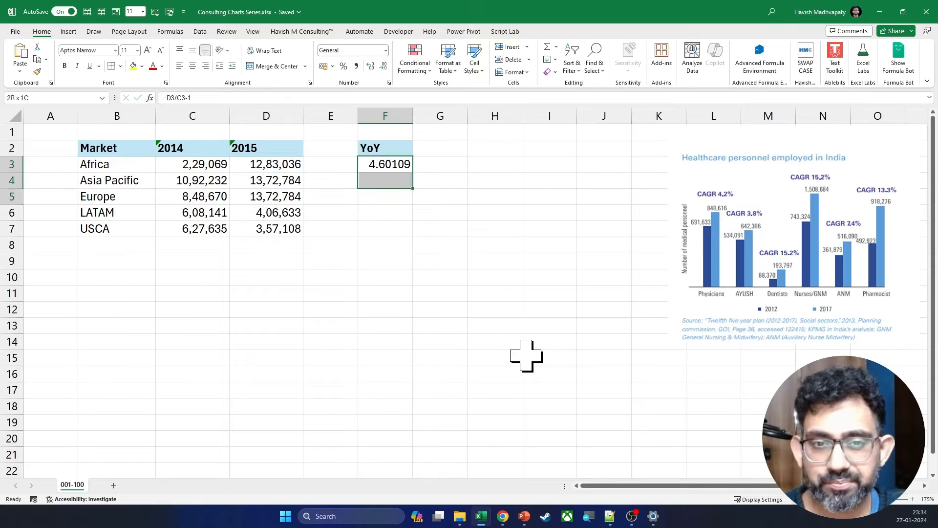
key(ctrl+d)
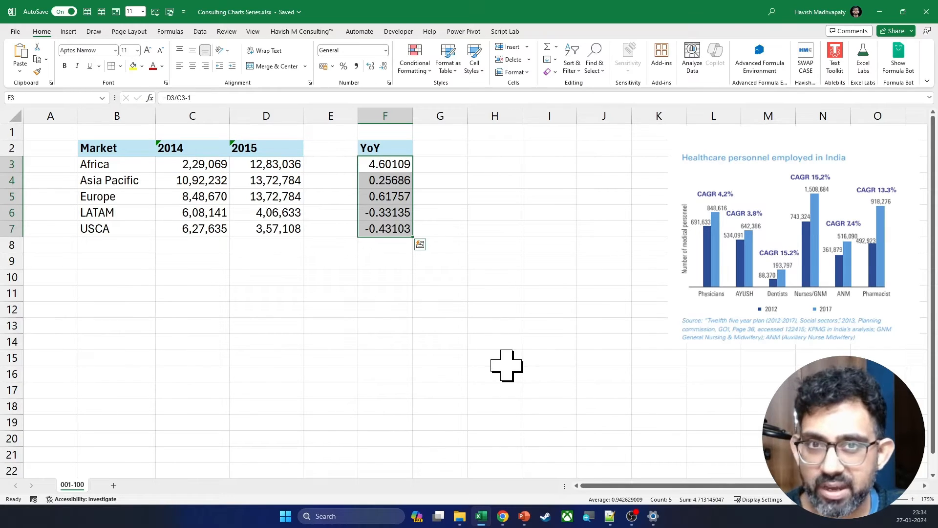
click(344, 67)
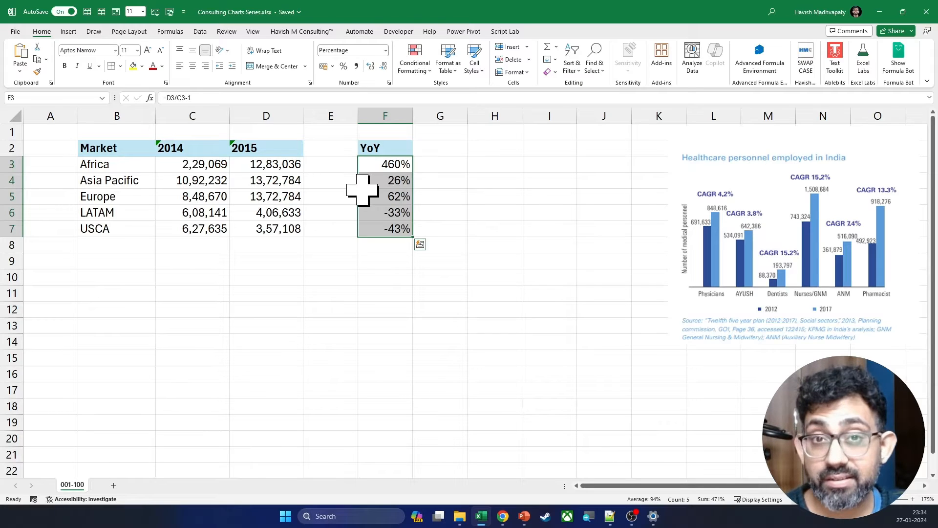
- Enter the header Dummy in cell E2, between the 2015 and YoY columns
click(345, 148)
key(F2)
text(Dummy)
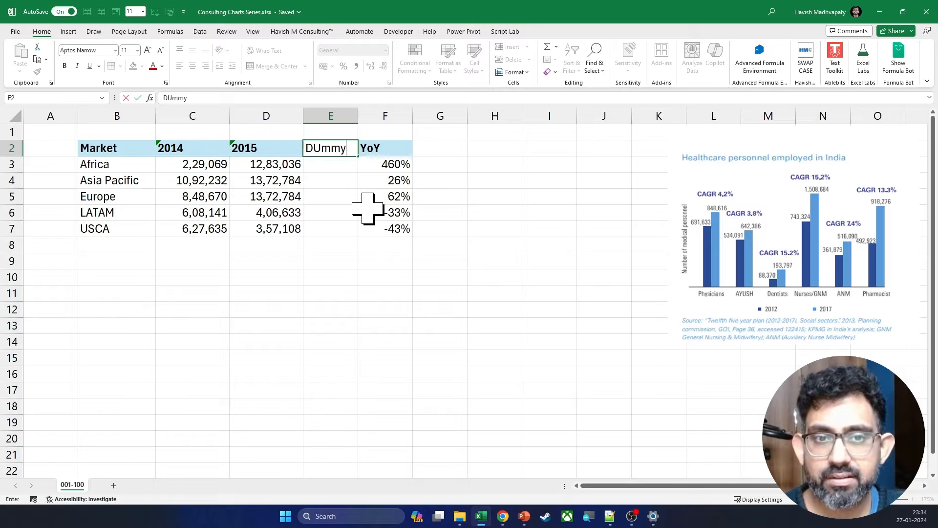
key(Return)
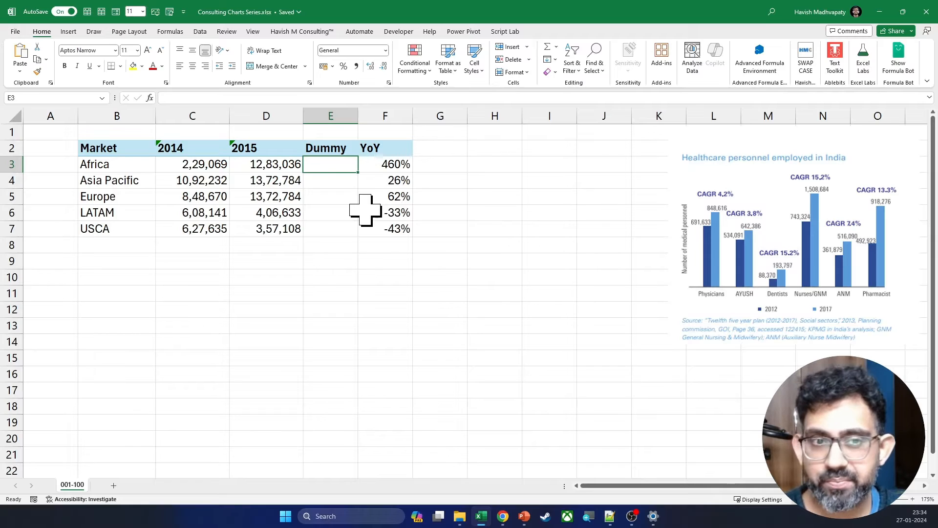
- Insert a 2-D clustered column chart from the market data in B2:D7
drag(122, 148, 279, 227)
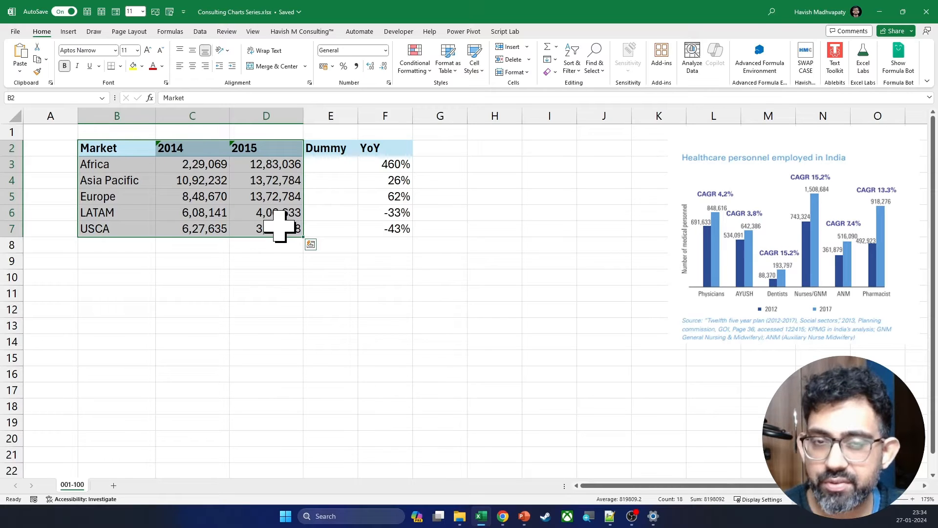
click(69, 31)
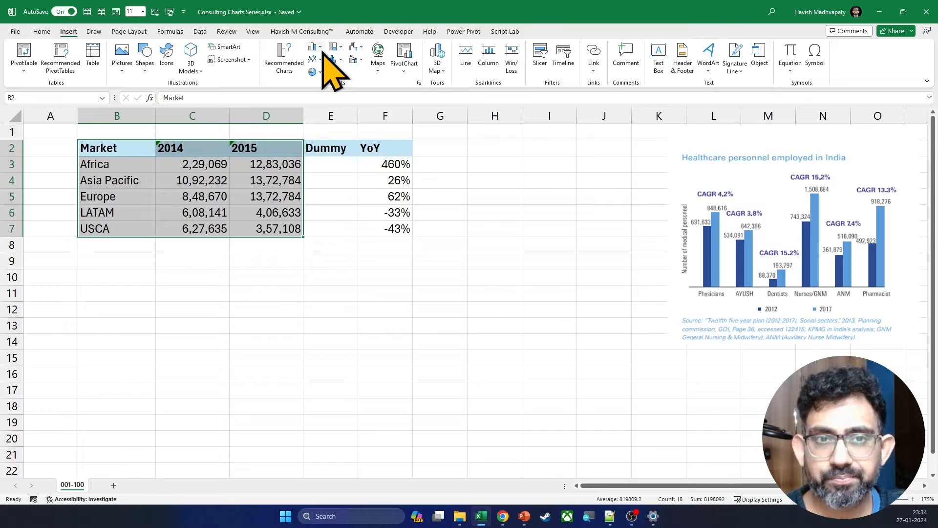
click(315, 48)
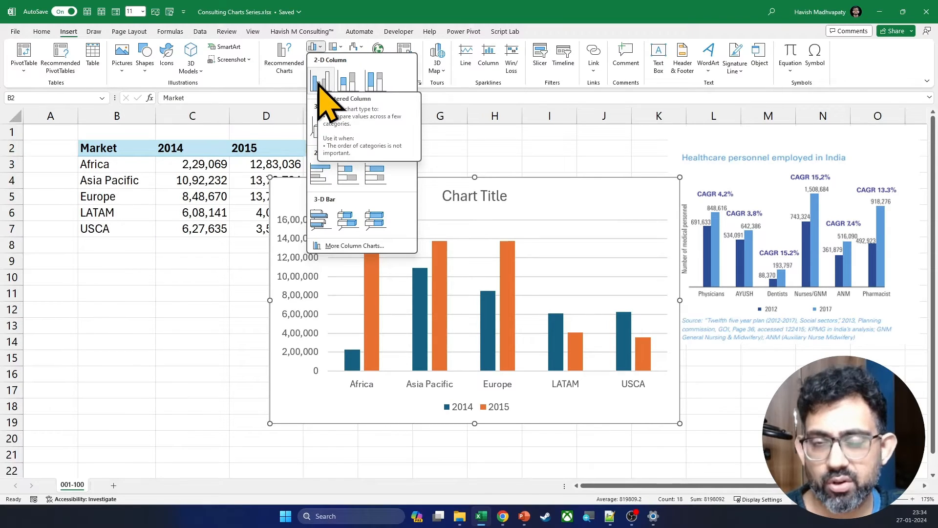
click(320, 82)
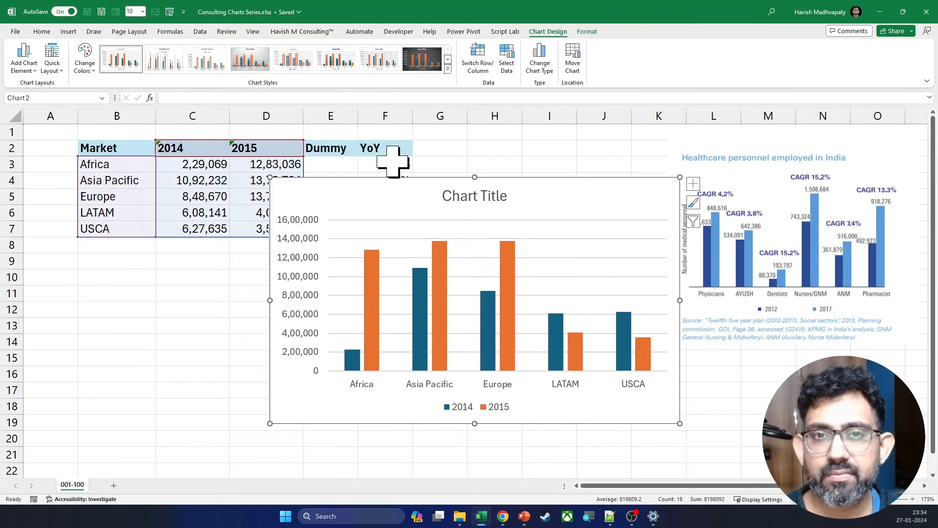
- Delete the chart title and move the chart below the data table, starting around row 9
click(497, 198)
key(Delete)
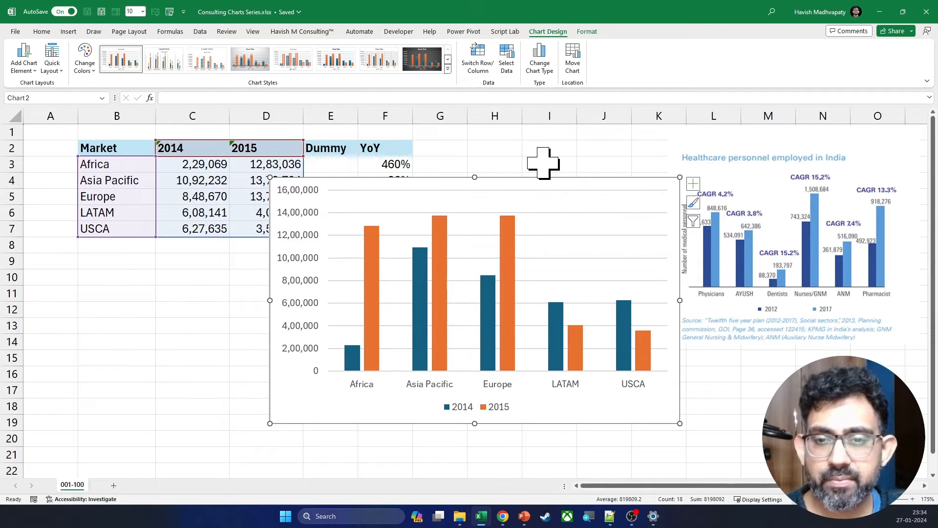
drag(551, 178, 353, 251)
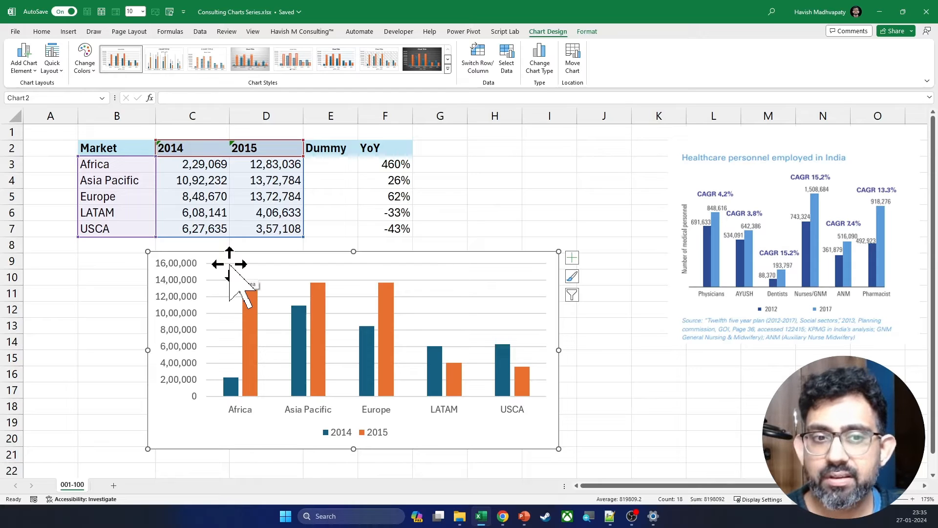
key(ctrl)
key(ctrl)
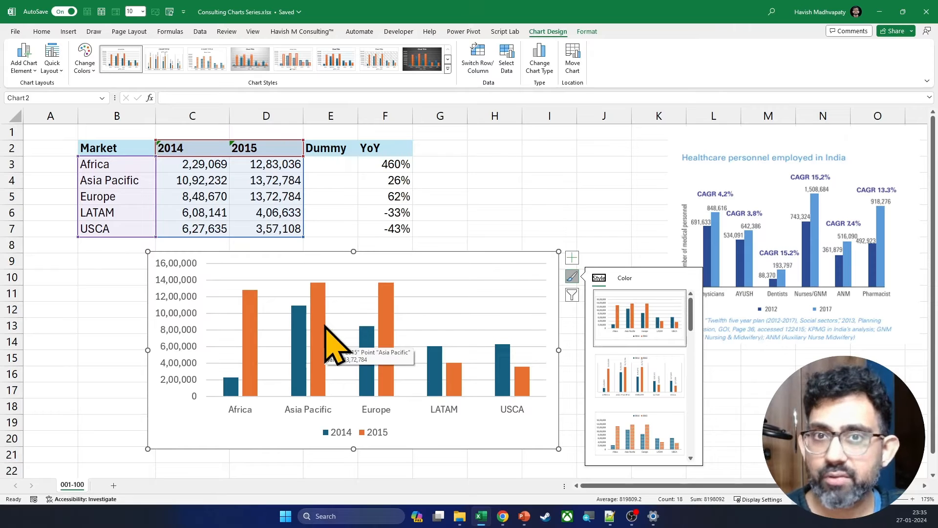
- Enter 1600000 in E3 and copy it down the Dummy column through E7
click(330, 165)
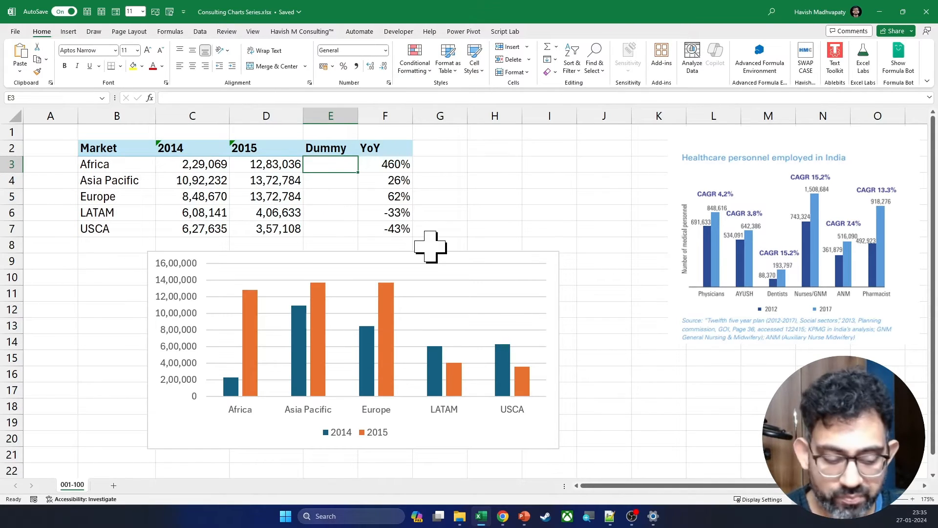
text(1600000)
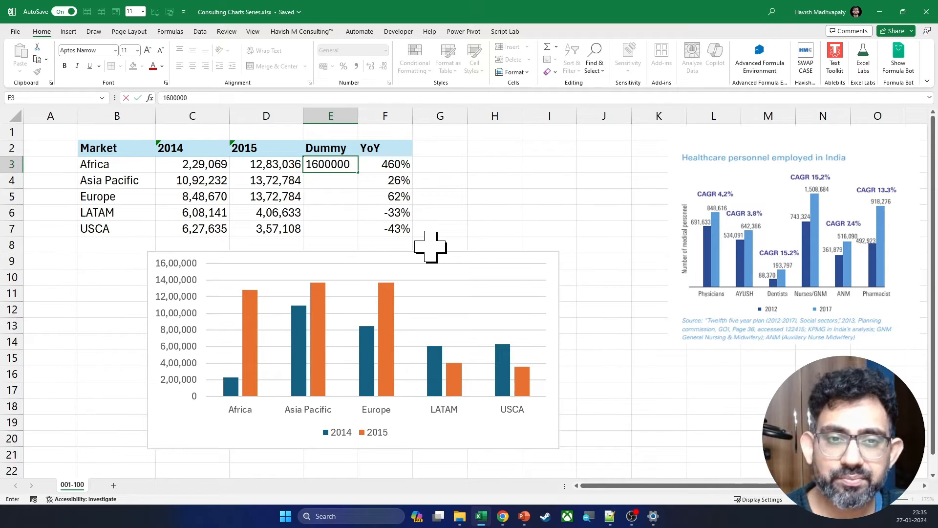
key(Return)
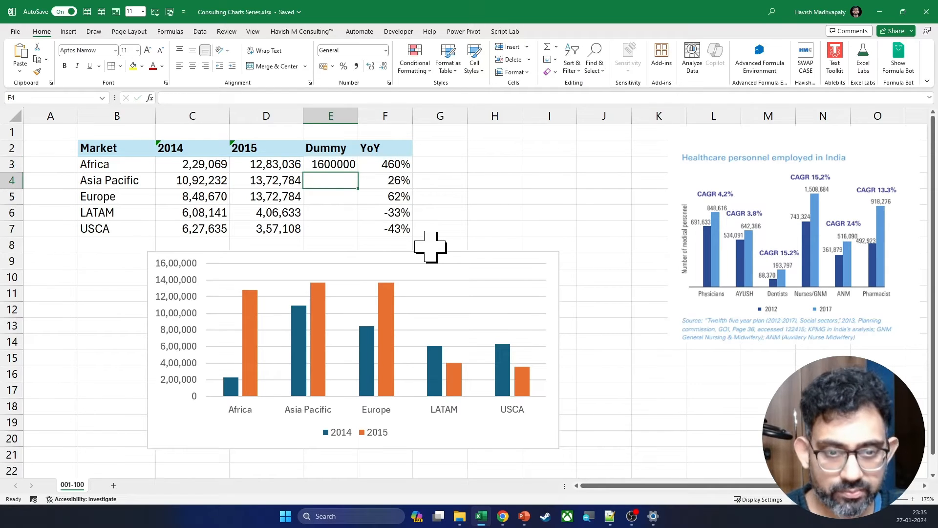
key(ctrl+d)
key(Down)
key(ctrl+d)
key(Down)
key(ctrl+d)
key(Down)
key(ctrl+d)
key(Up)
key(Up)
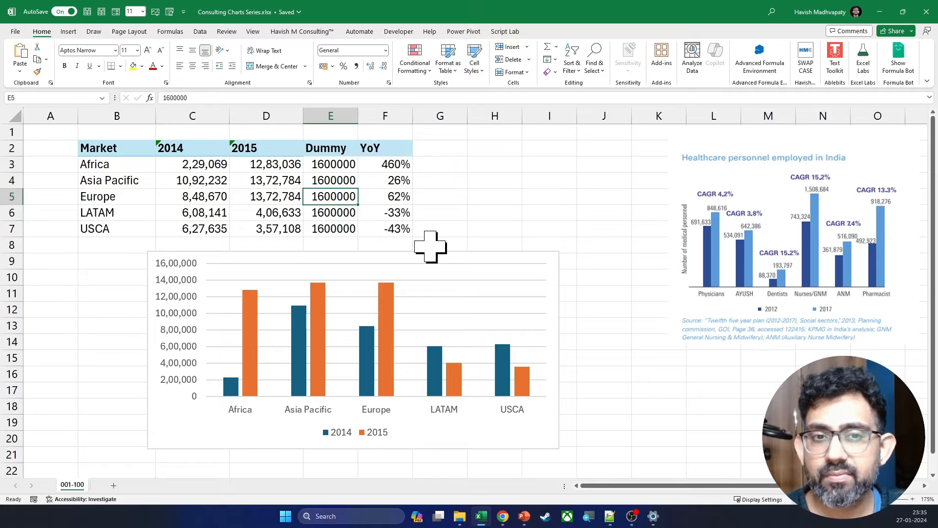
- Extend the column chart's data range to include the Dummy column
key(Up)
key(Up)
click(420, 254)
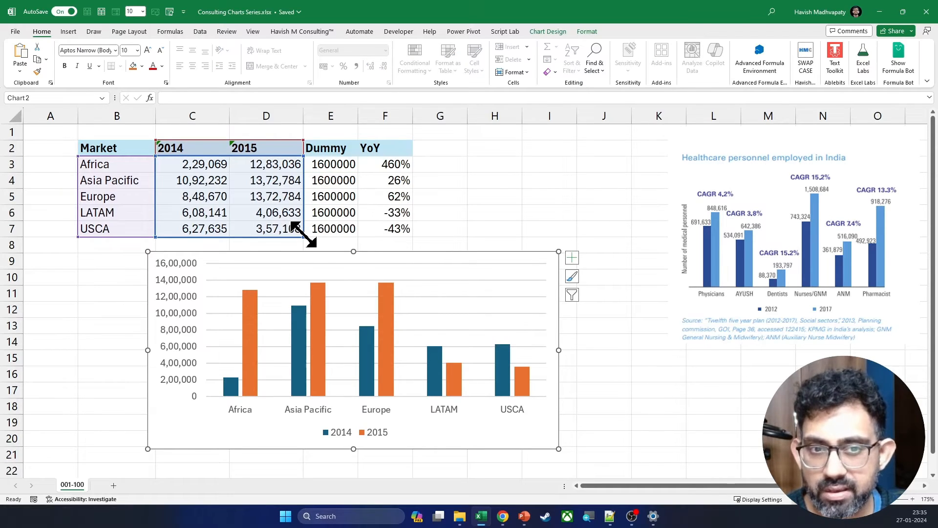
drag(304, 235, 346, 233)
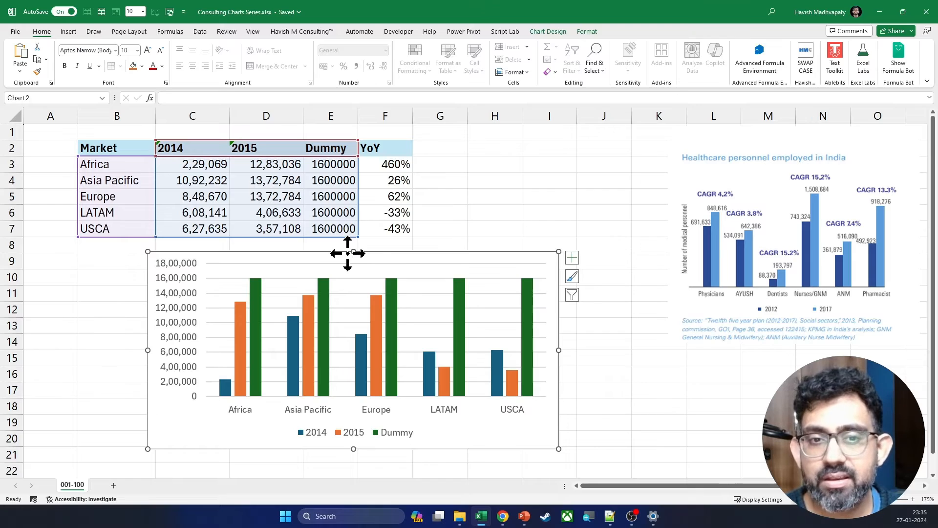
- Change the chart to a Combo type with the Dummy series as Clustered Column on the secondary axis
right_click(349, 255)
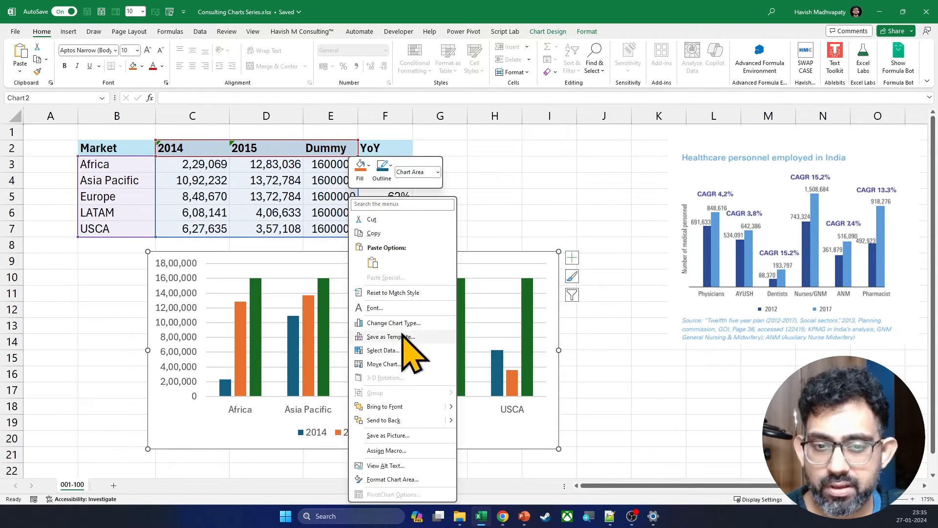
click(395, 324)
click(350, 362)
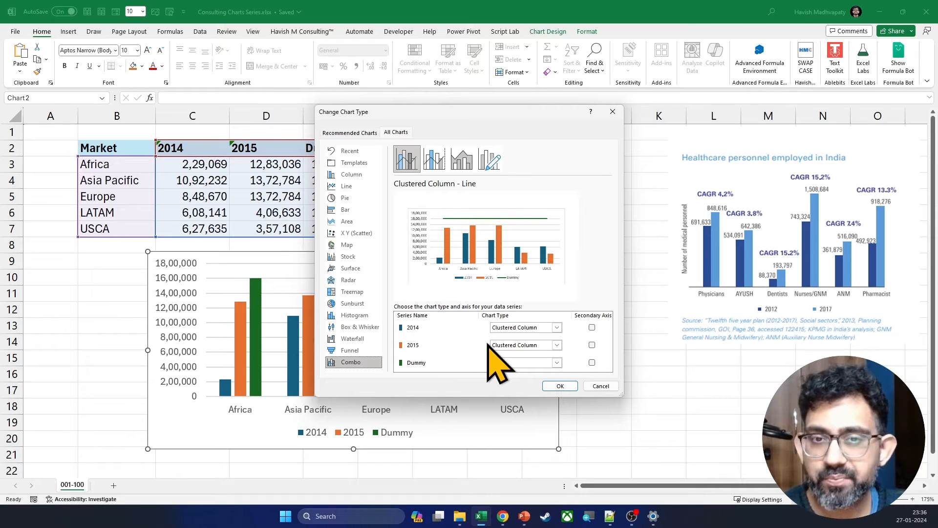
click(592, 362)
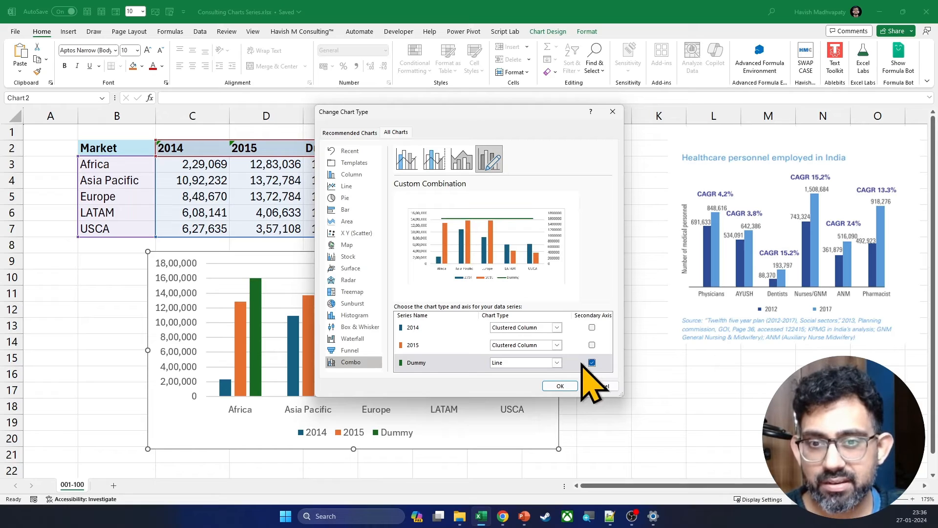
click(538, 362)
click(505, 171)
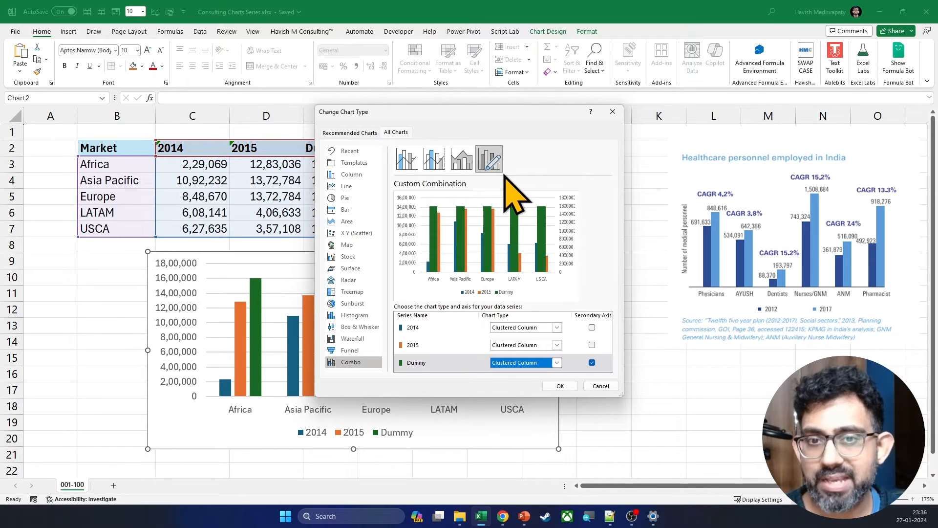
click(560, 386)
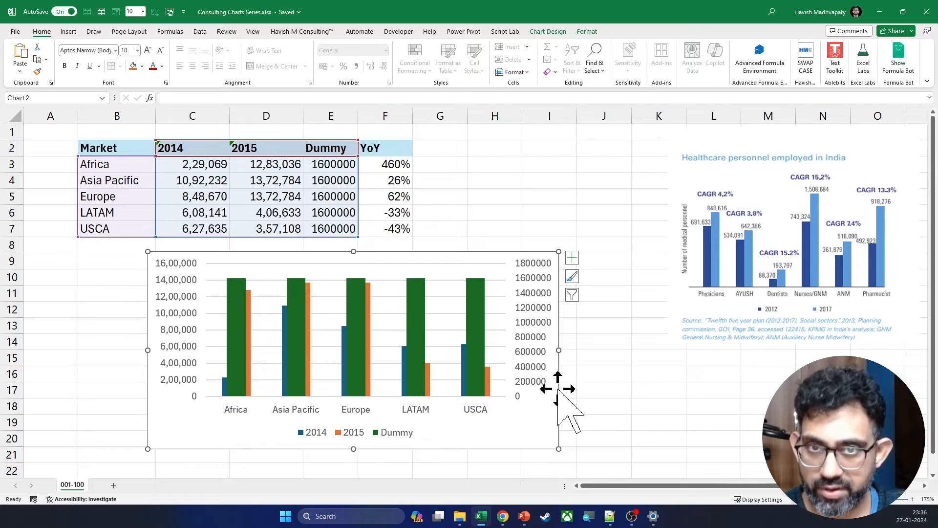
- Open the formatting options for the Dummy columns and adjust their gap width to 264%
click(470, 312)
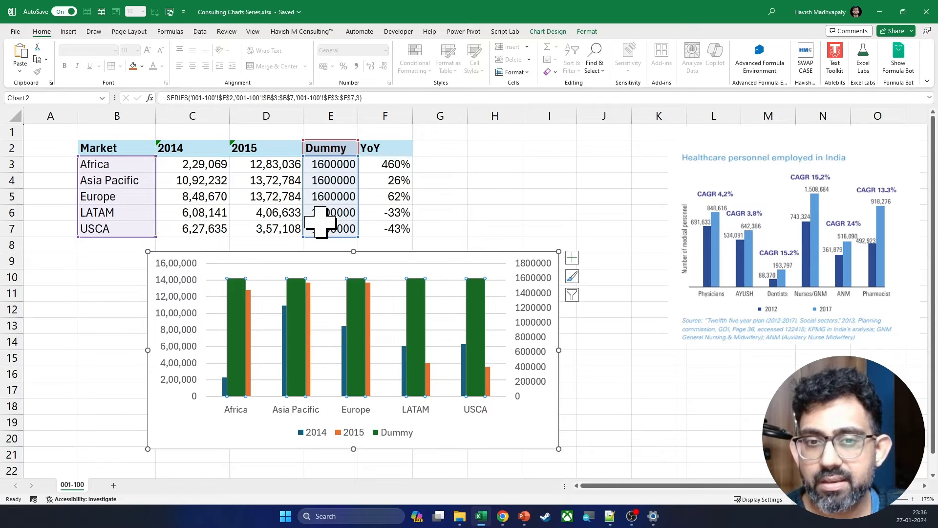
double_click(414, 311)
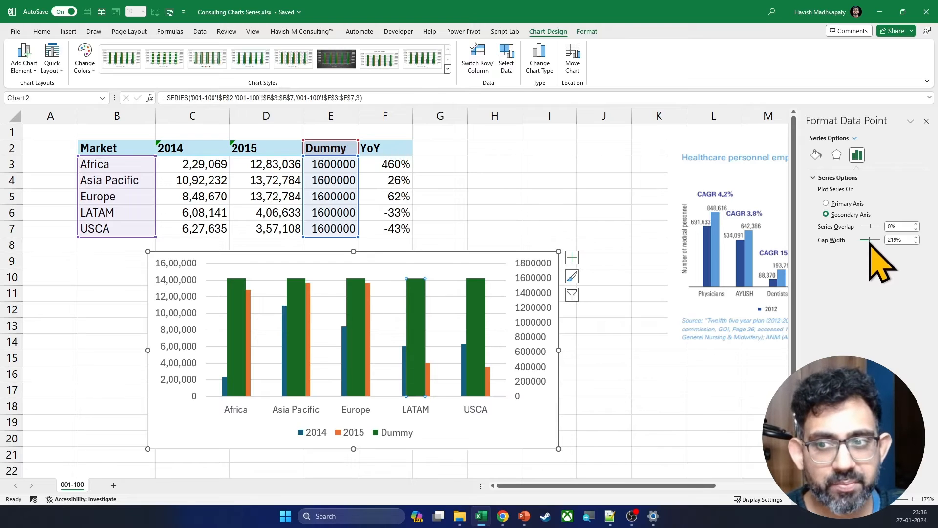
drag(869, 240, 863, 241)
click(916, 237)
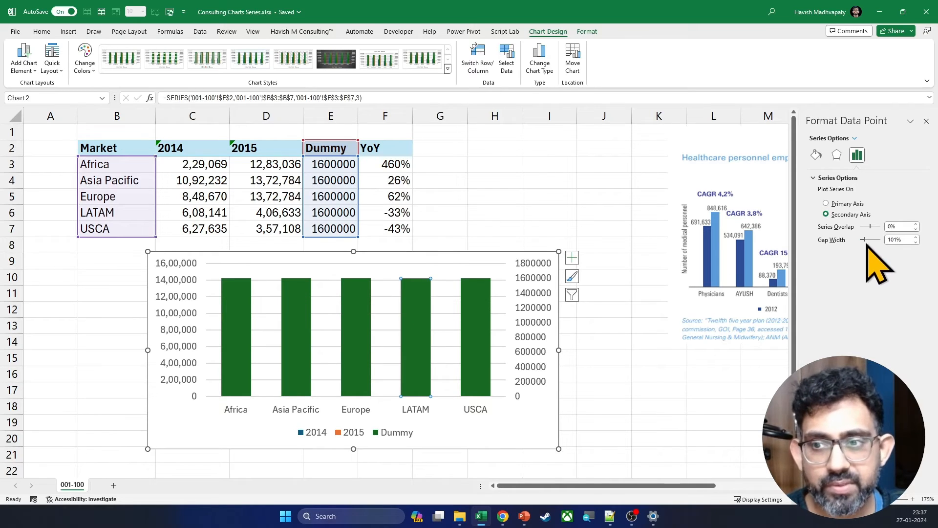
drag(867, 242, 874, 243)
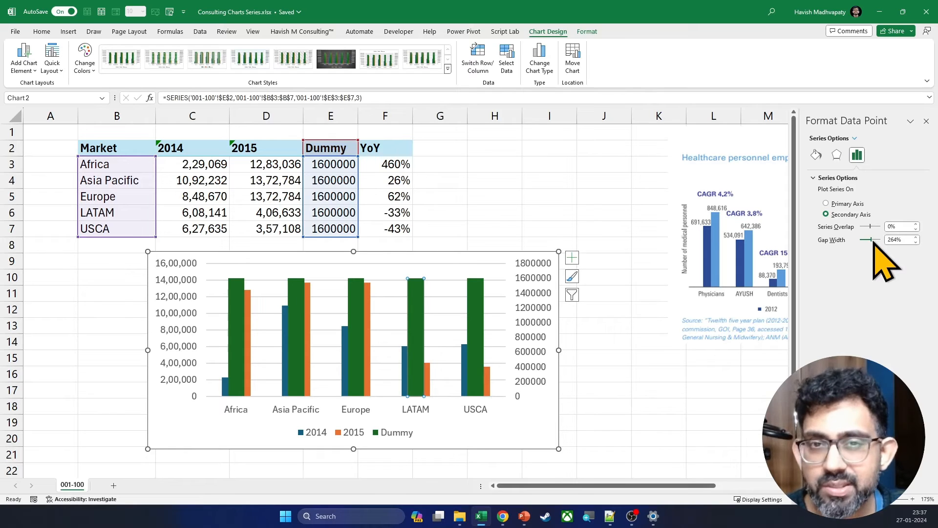
- Set the secondary vertical axis's maximum bound to 1600000
click(169, 266)
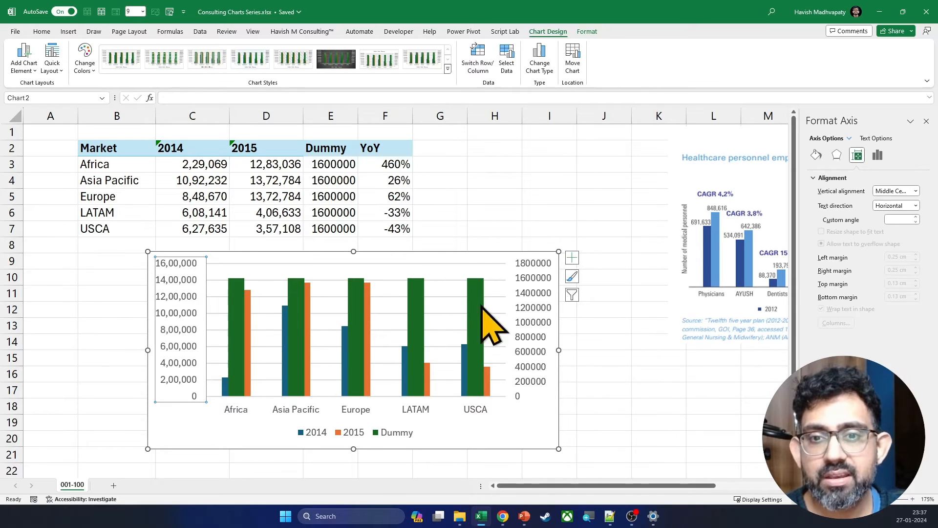
click(530, 264)
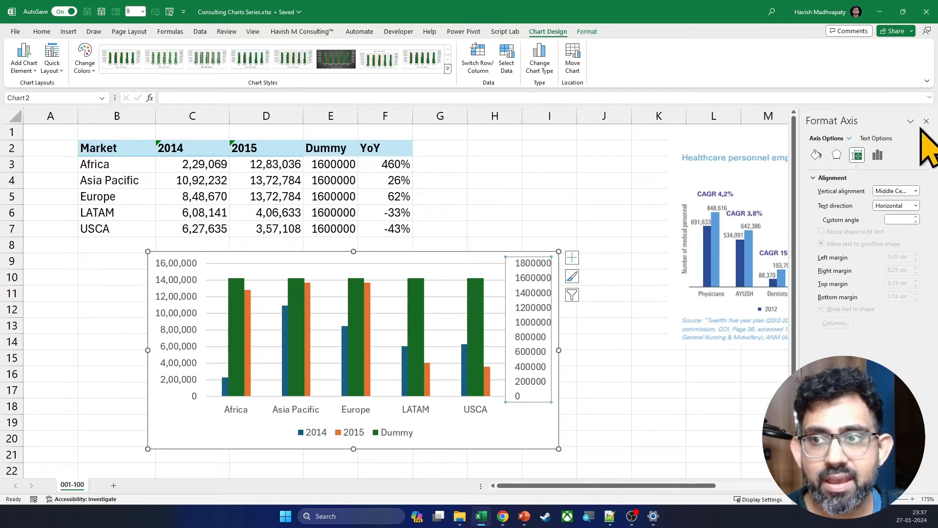
click(926, 121)
double_click(535, 266)
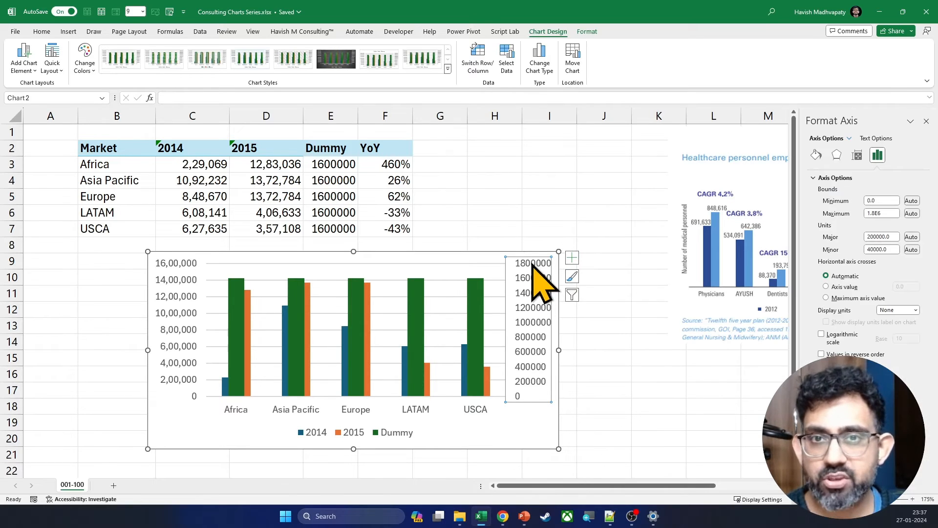
click(885, 213)
key(ctrl+a)
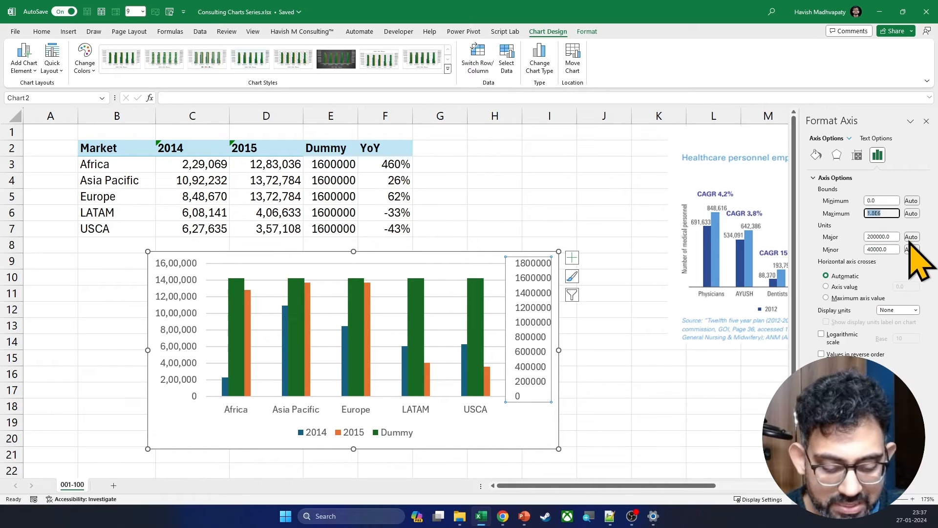
text(1600000)
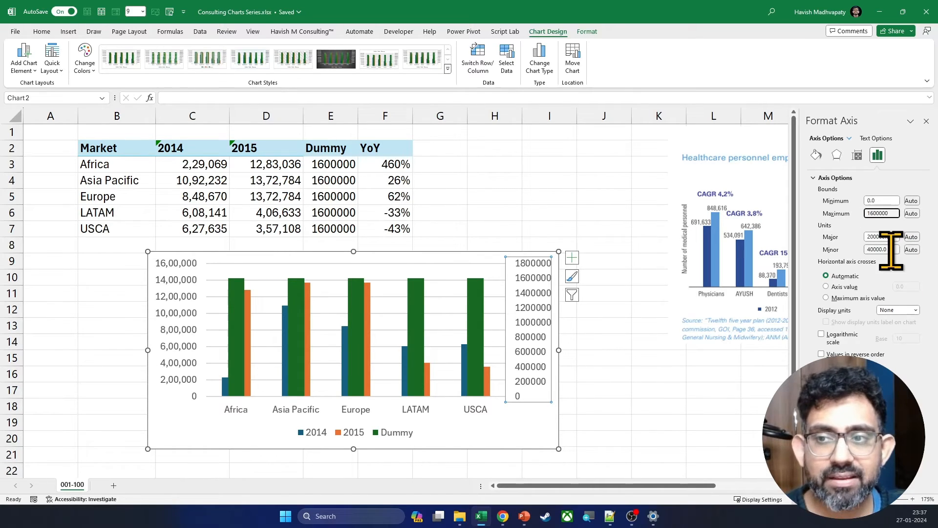
key(Return)
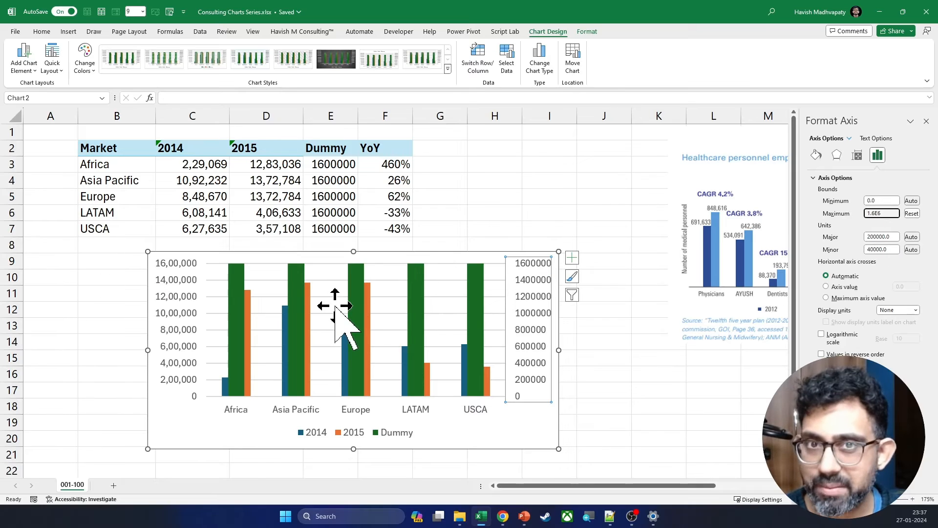
- Add data labels to the Dummy series in the chart
click(471, 287)
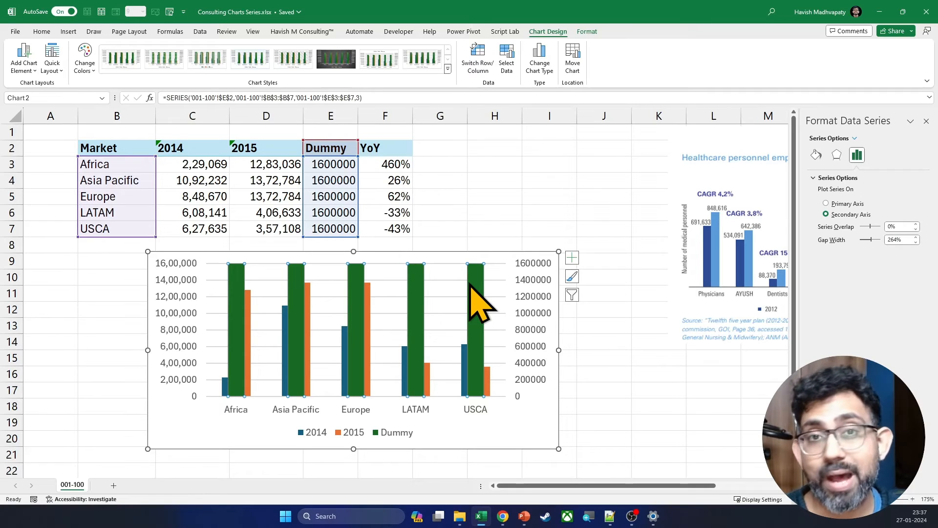
click(572, 257)
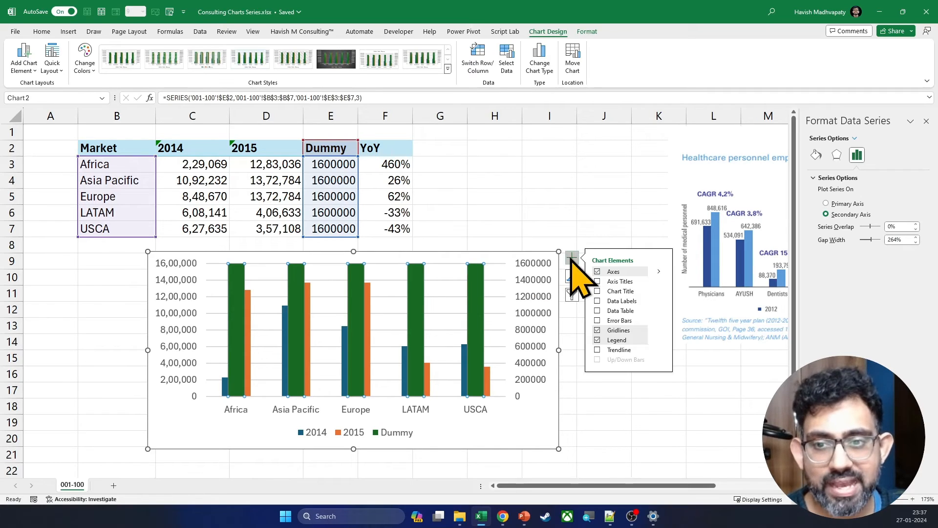
click(598, 300)
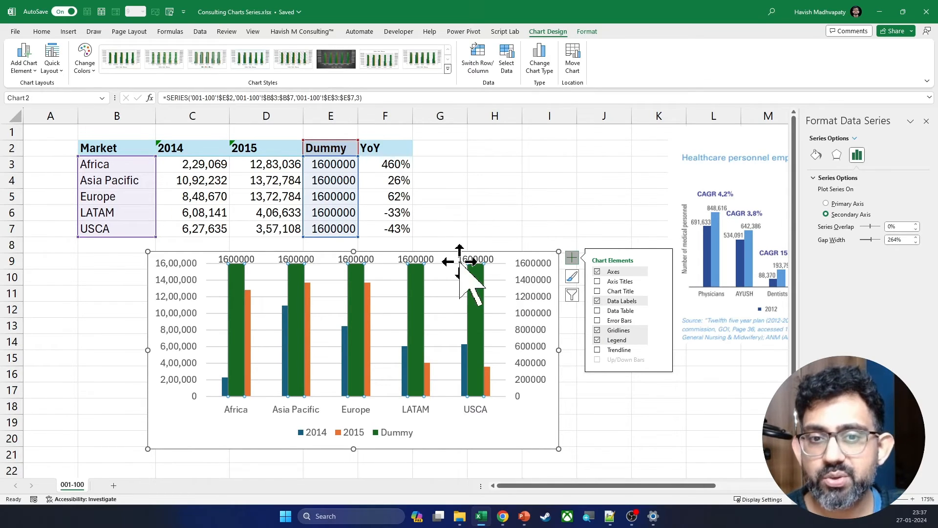
- Make the Dummy data labels show the YoY percentages from cells F3:F7 instead of the series values, in bold
click(421, 258)
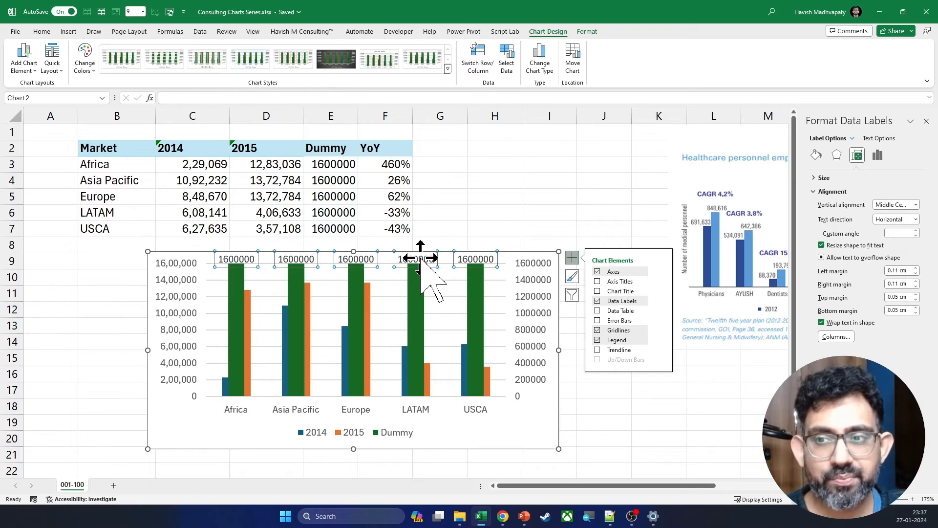
click(879, 156)
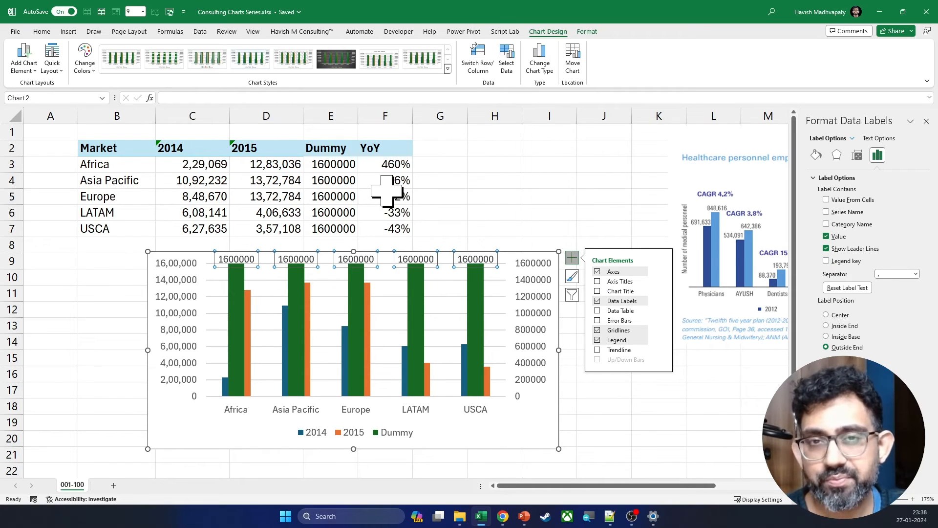
click(827, 200)
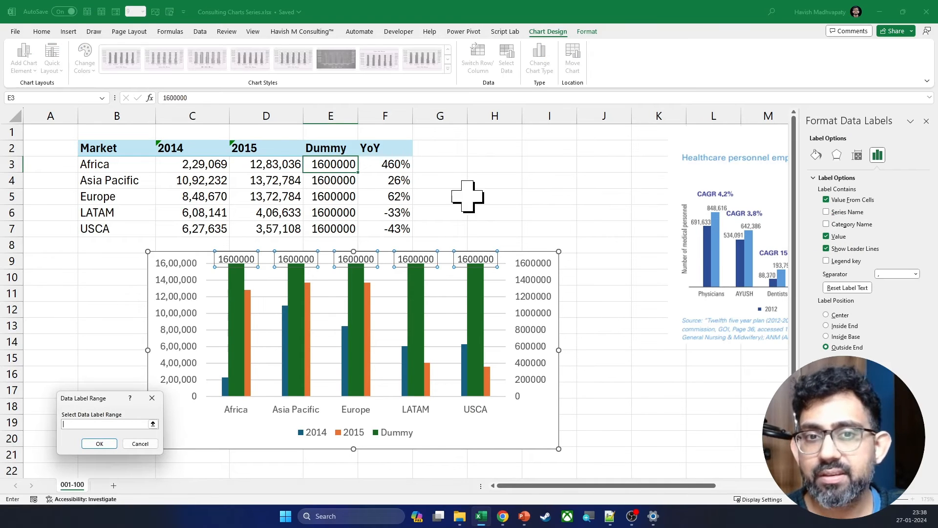
drag(397, 169, 396, 225)
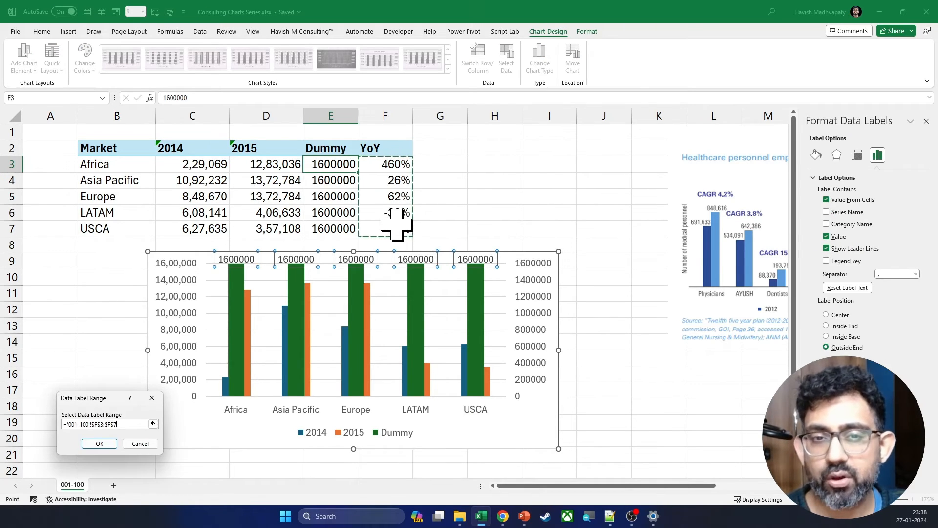
click(826, 238)
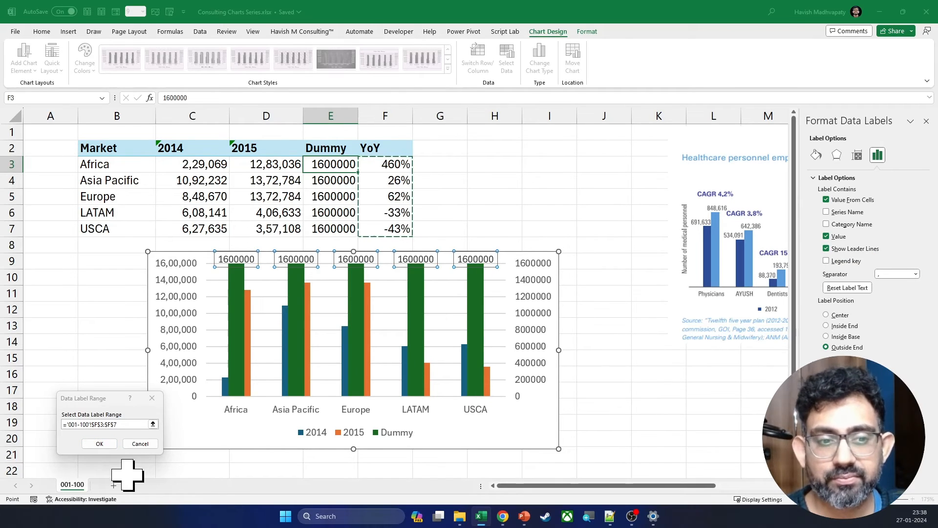
click(100, 443)
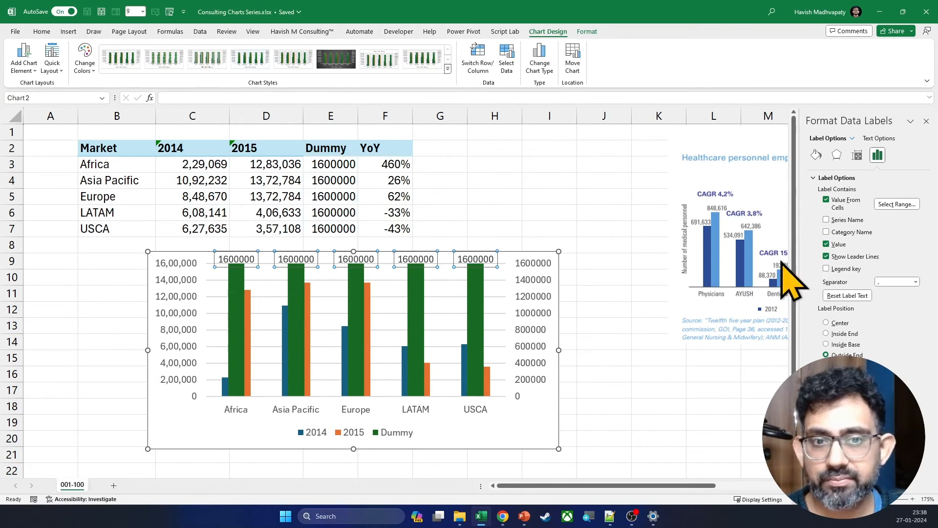
click(827, 244)
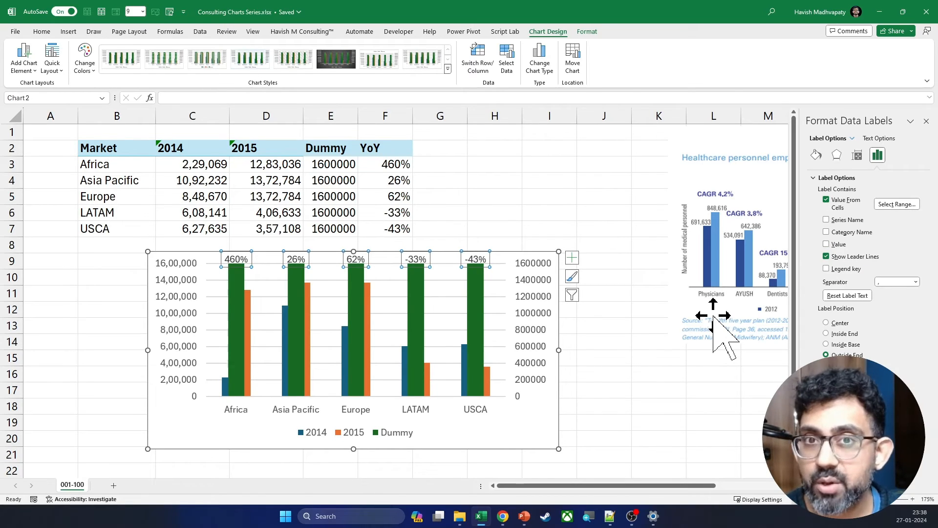
key(ctrl+b)
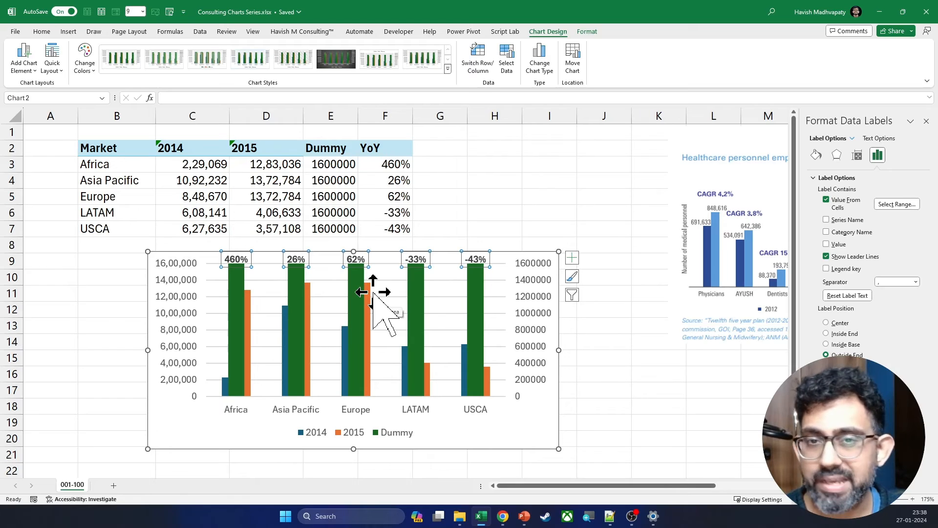
- Set the Dummy columns to No Fill so only the 2014 and 2015 columns show
click(359, 320)
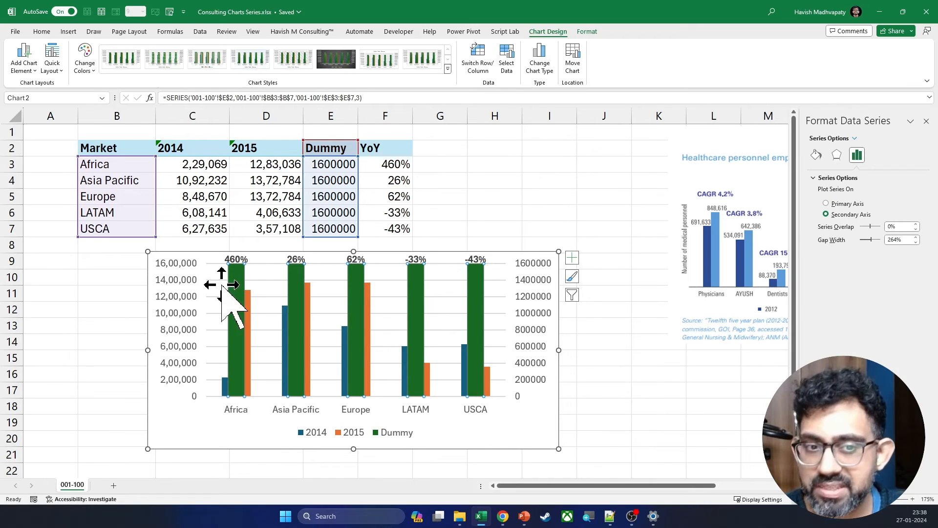
right_click(470, 296)
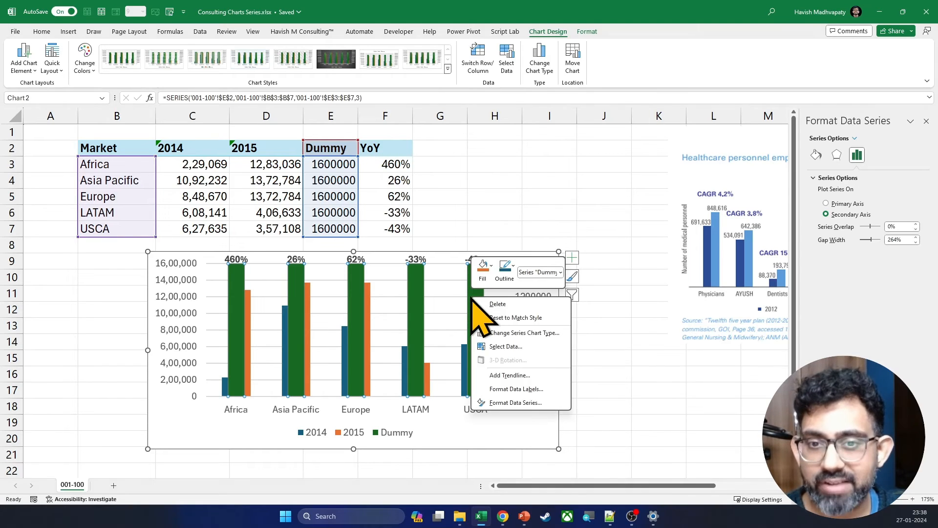
click(485, 277)
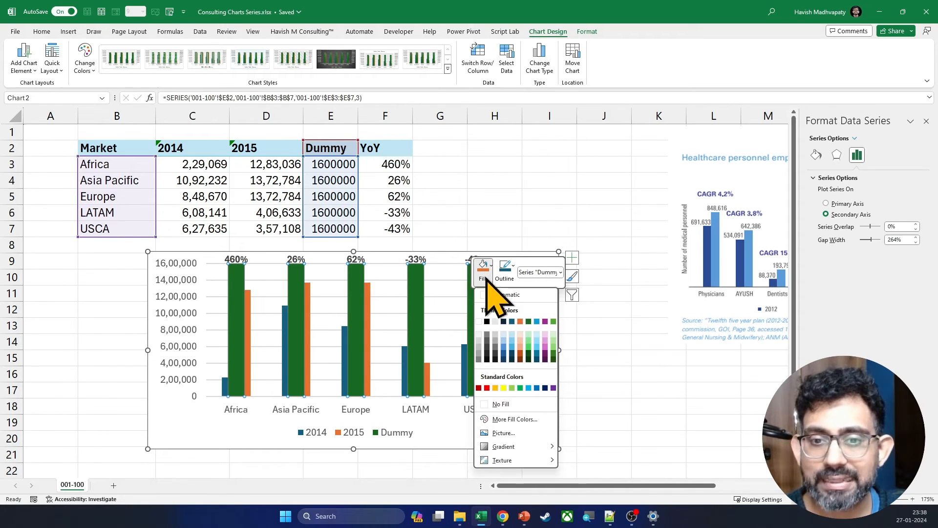
click(518, 403)
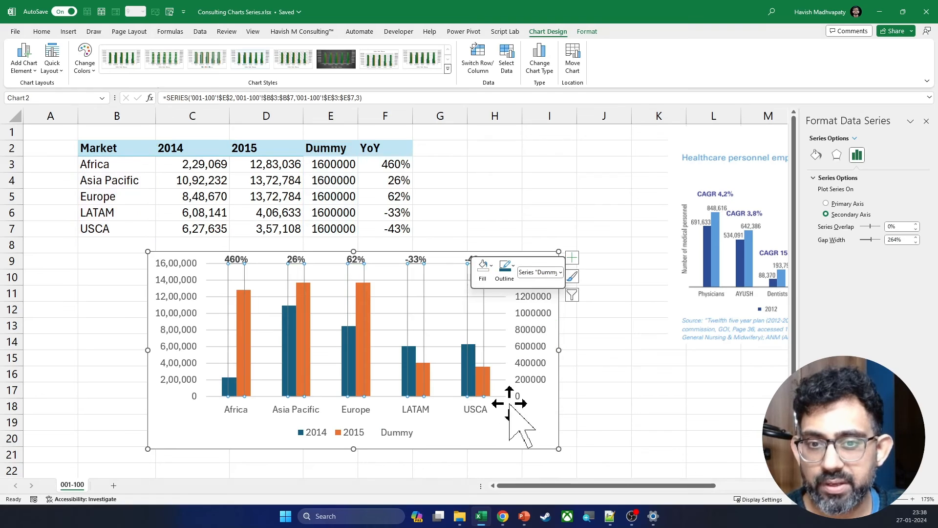
click(619, 394)
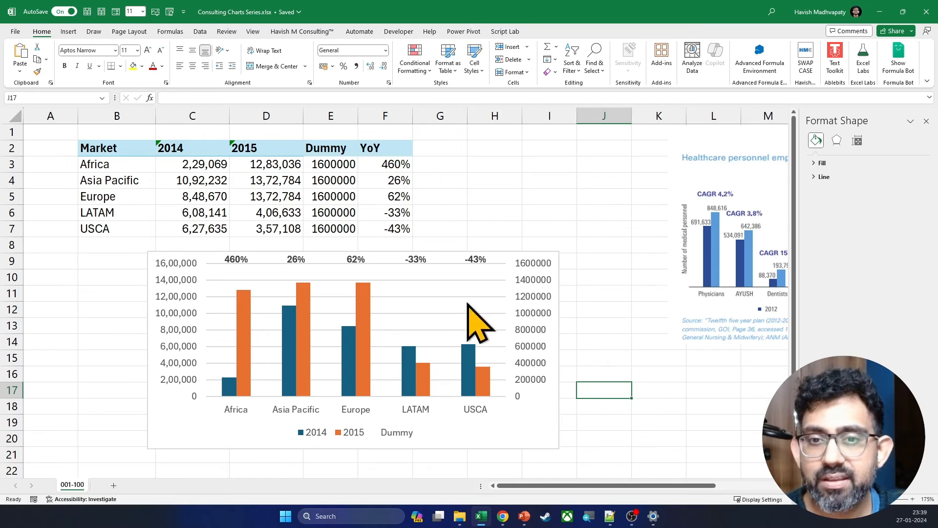
- Try deleting the chart's secondary vertical axis and undo the deletion
click(529, 261)
double_click(530, 263)
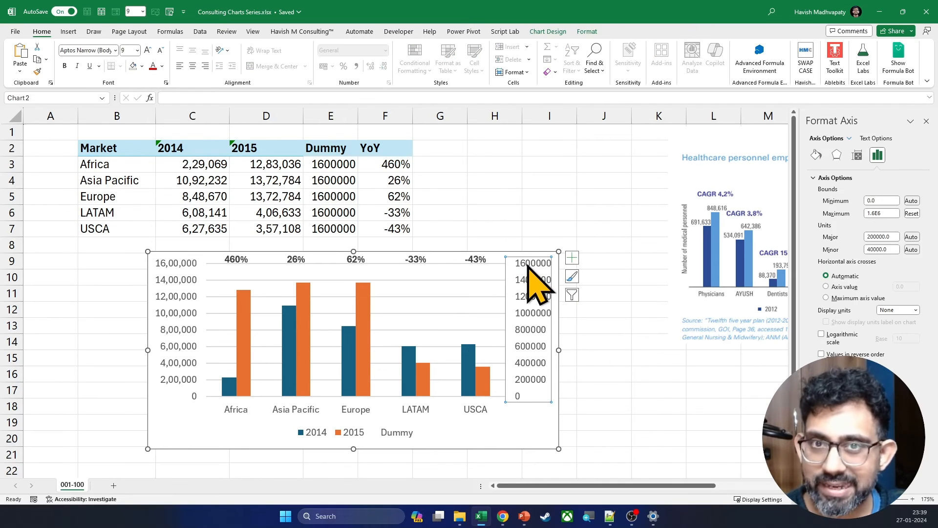
key(Delete)
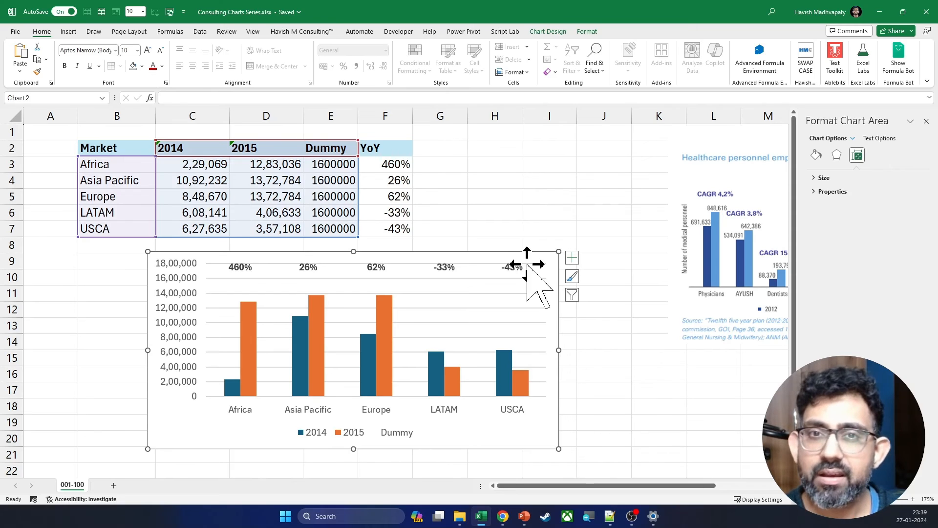
key(ctrl+z)
- Hide the labels of the secondary vertical axis through its axis formatting options, keeping the axis itself in the chart
click(529, 268)
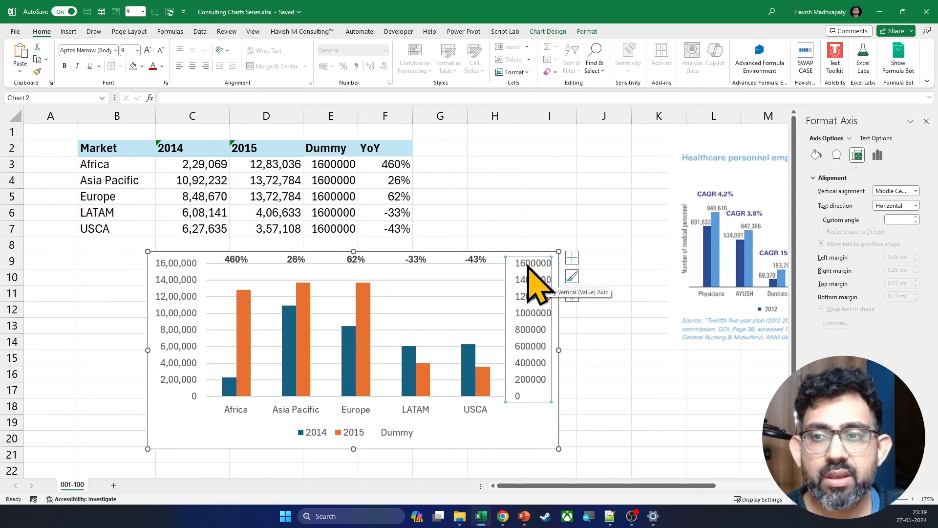
click(927, 121)
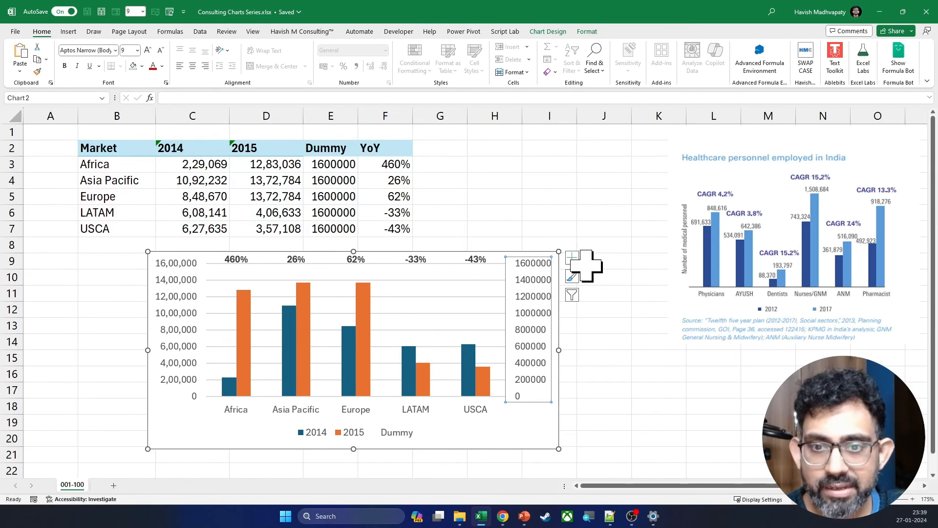
right_click(534, 282)
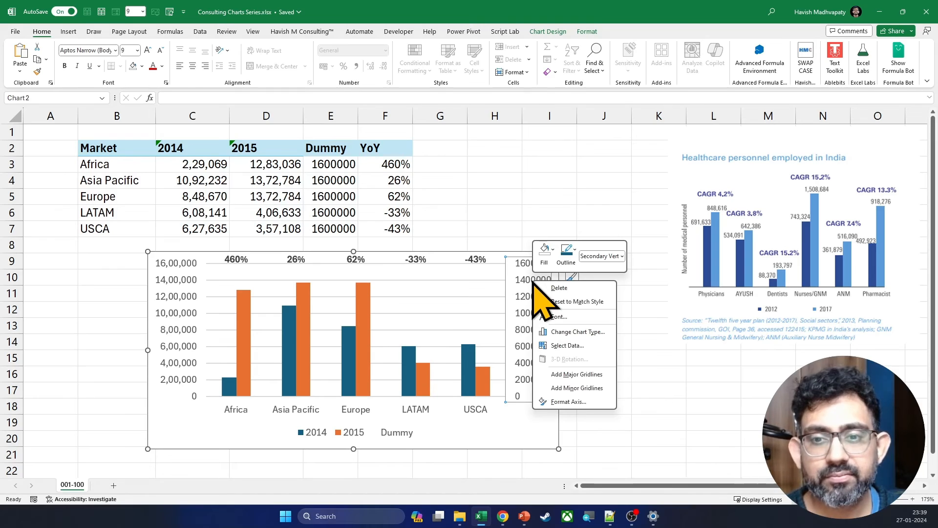
click(568, 402)
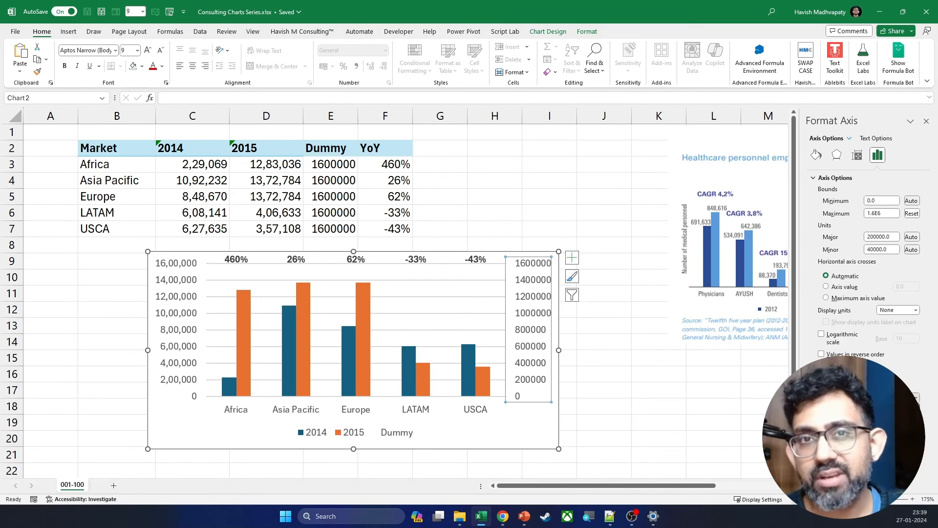
key(Delete)
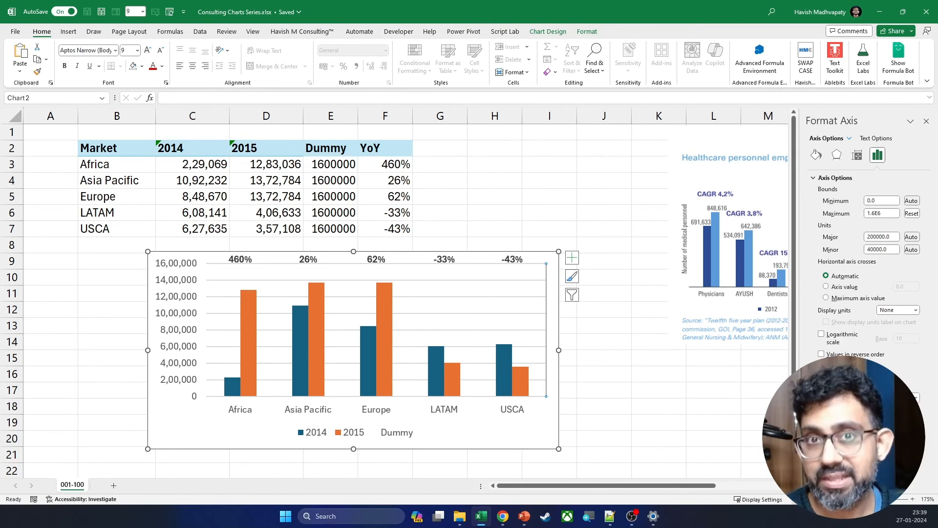
- Clear the Dummy header in cell E2 to blank out its name in the chart legend
click(420, 433)
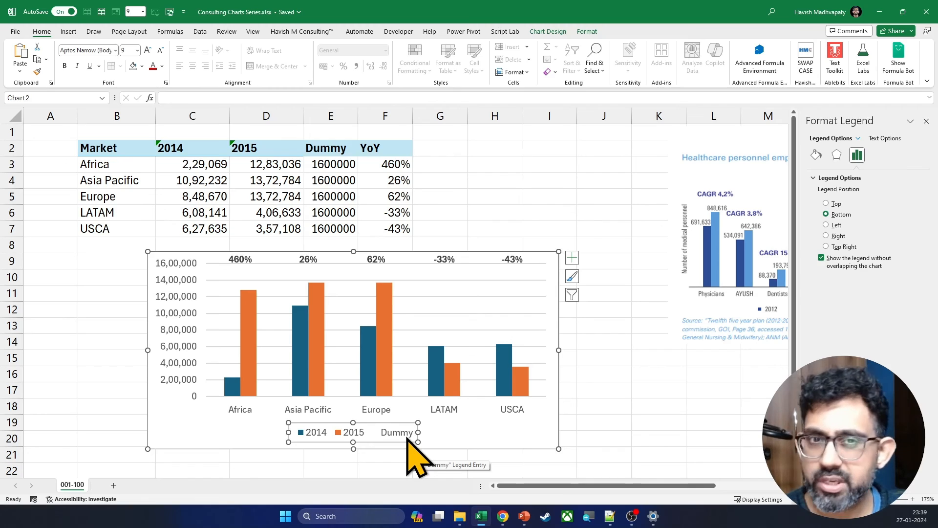
click(335, 155)
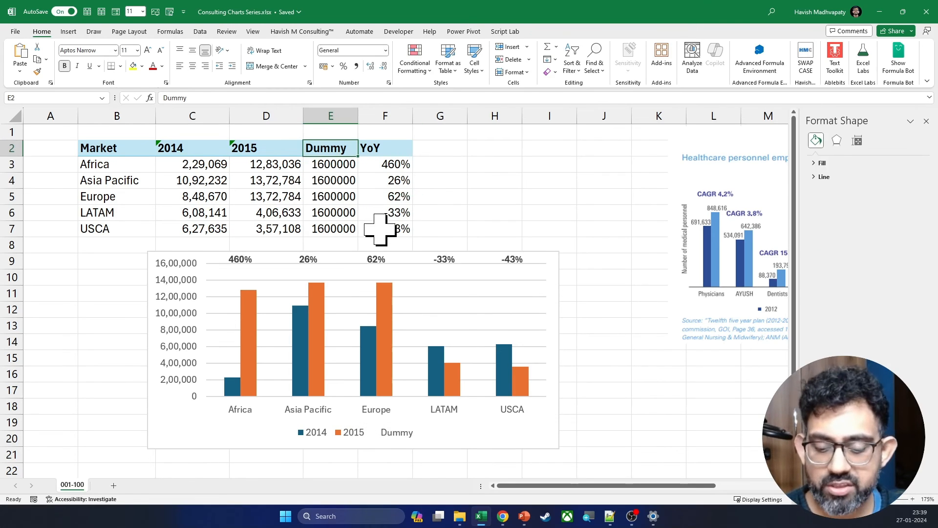
key(Delete)
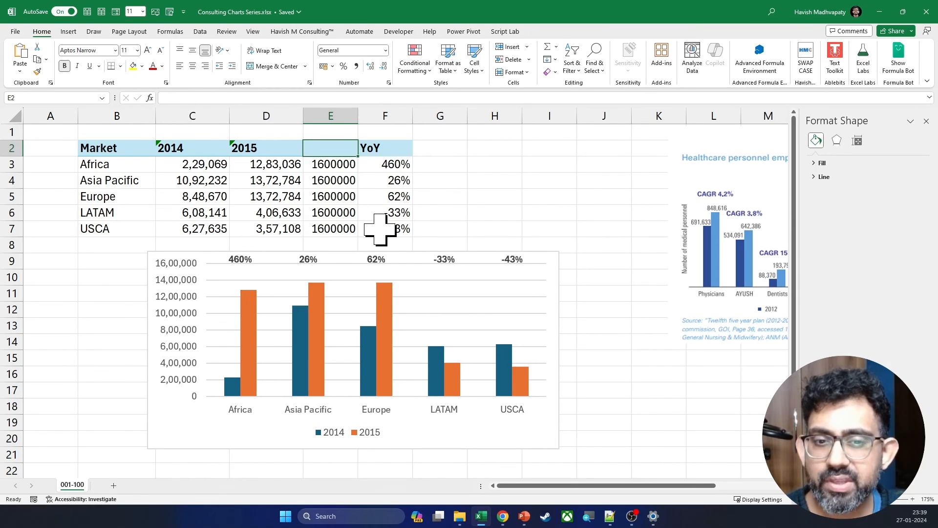
click(392, 434)
click(370, 434)
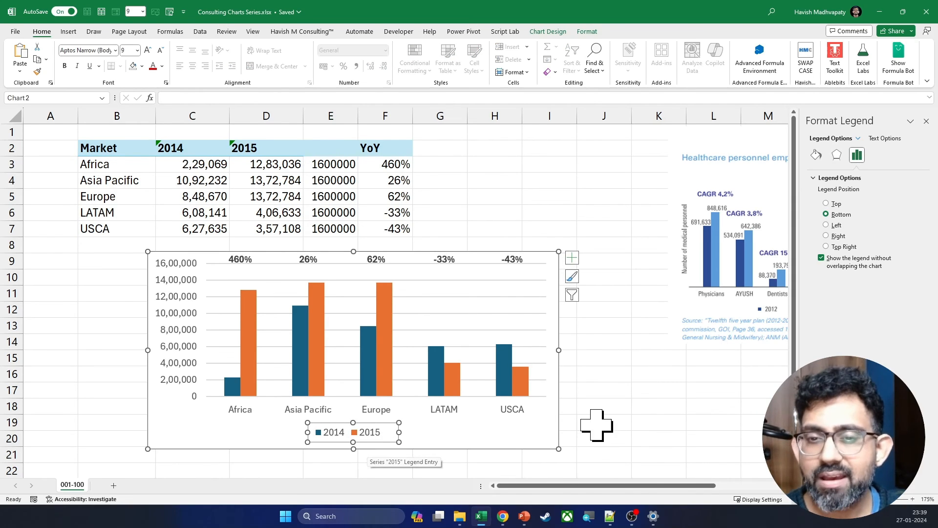
click(640, 411)
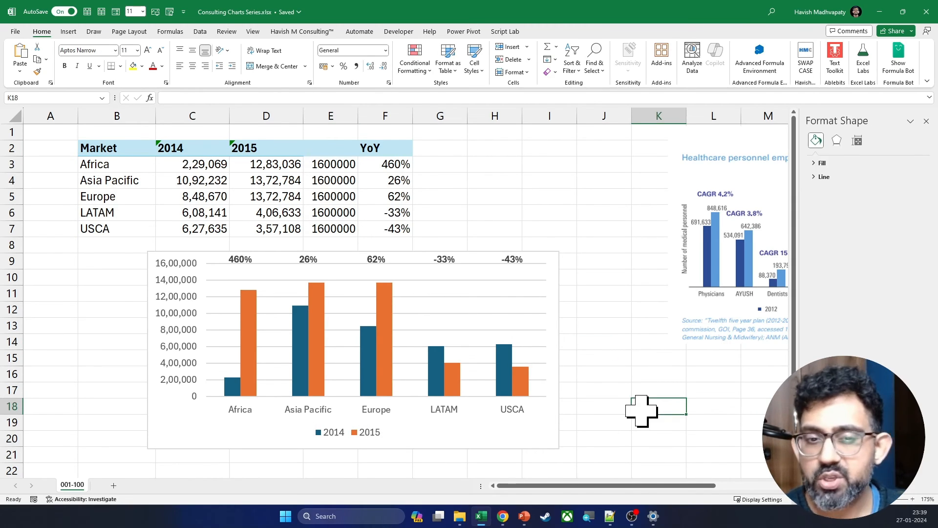
- Shift the chart legend slightly to the right beneath the category labels
click(371, 432)
click(372, 432)
drag(371, 425, 394, 426)
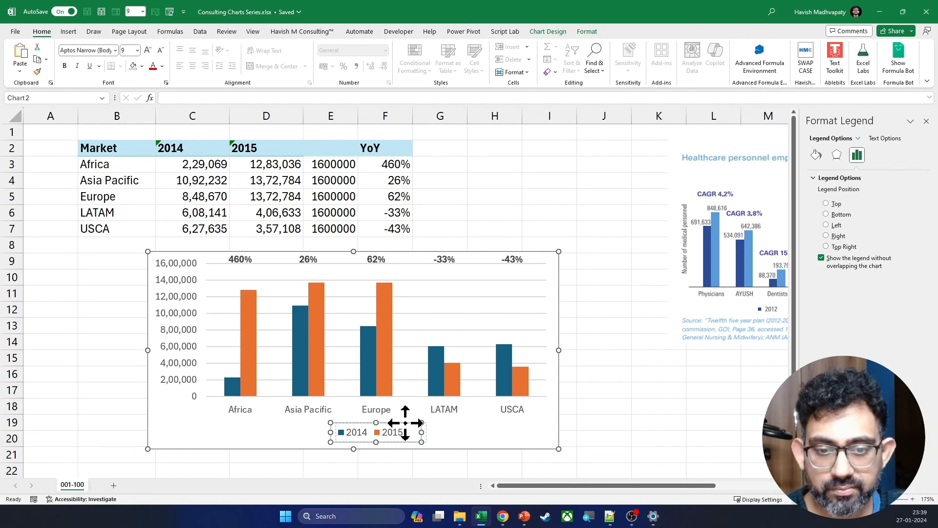
- Nudge the legend slightly further right beneath the category labels and delete the chart's horizontal major gridlines
drag(403, 422, 409, 423)
click(628, 331)
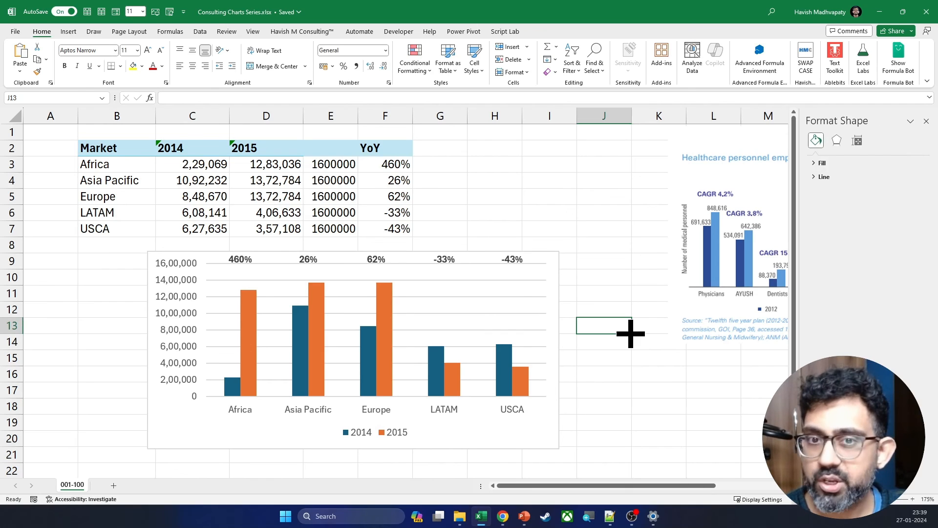
click(474, 313)
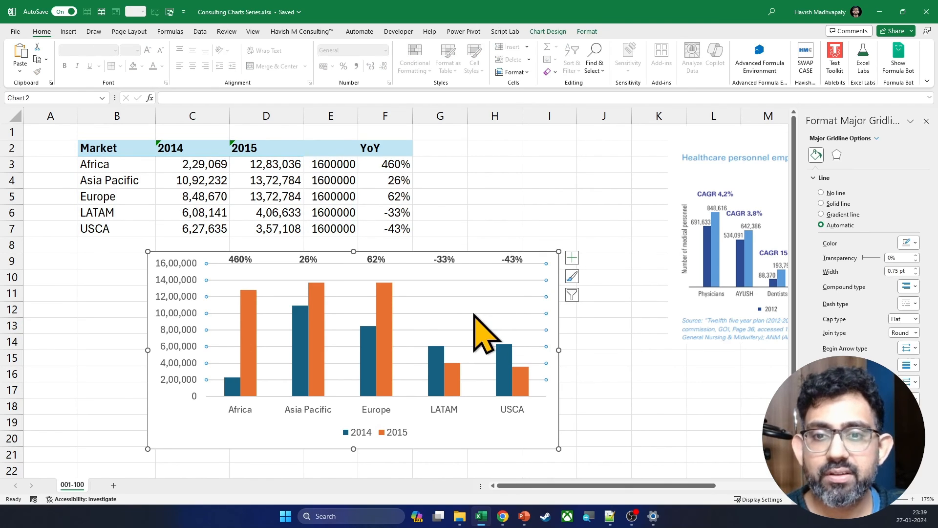
right_click(474, 314)
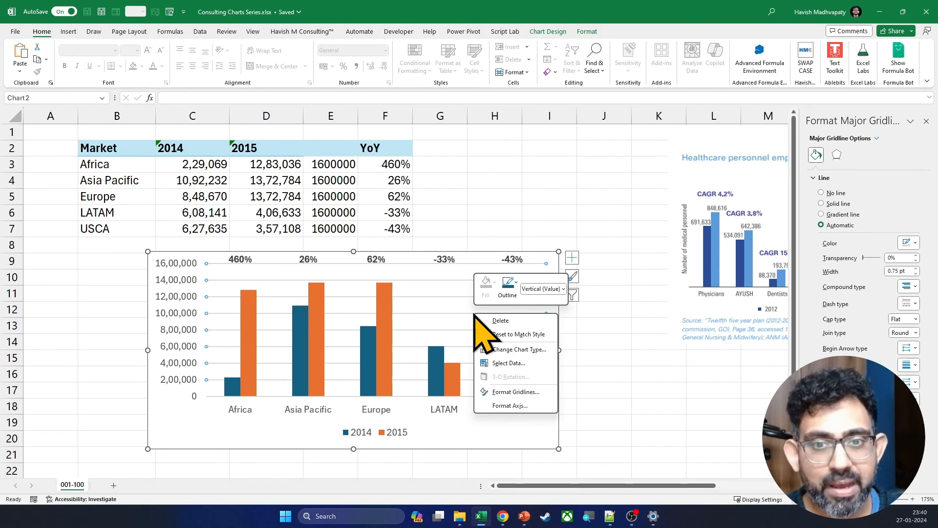
click(500, 321)
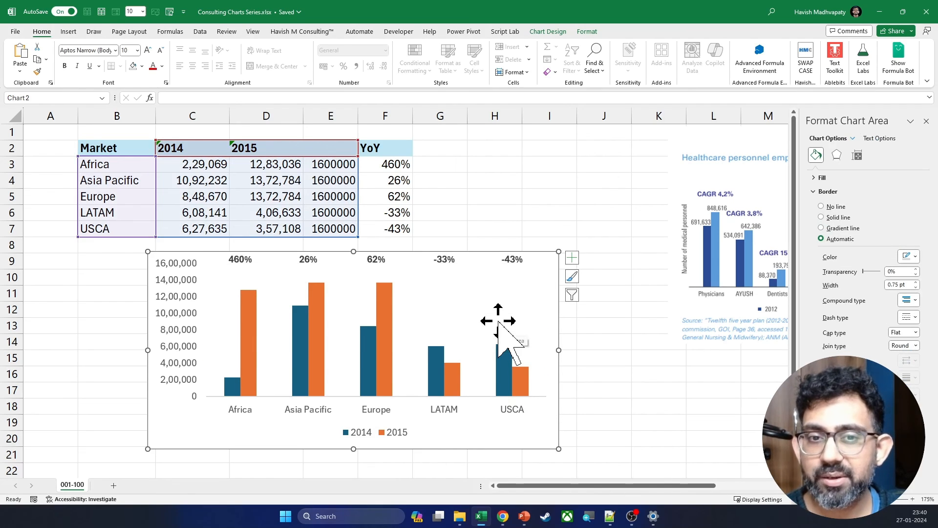
click(589, 363)
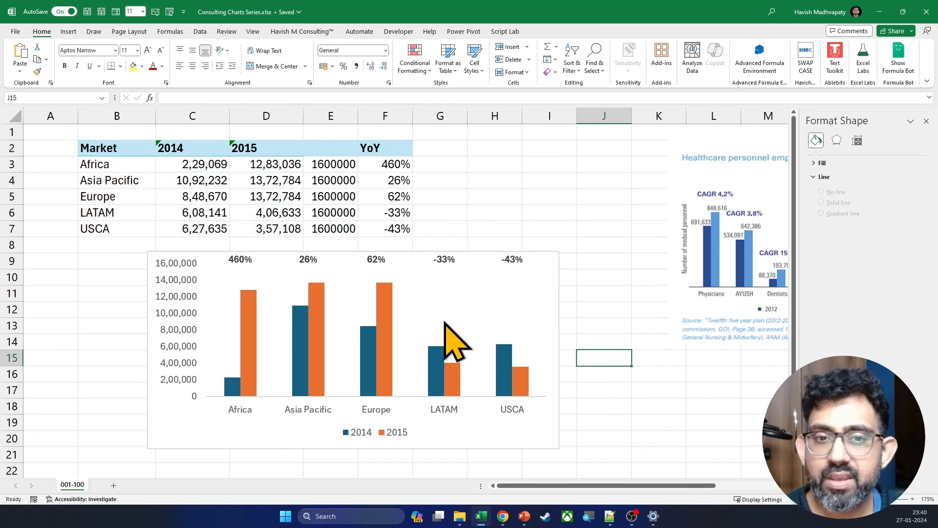
- Try setting Africa's 2015 value in cell D3 to 283036 to test the linked YoY label, and undo the change
click(289, 181)
key(Left)
key(Up)
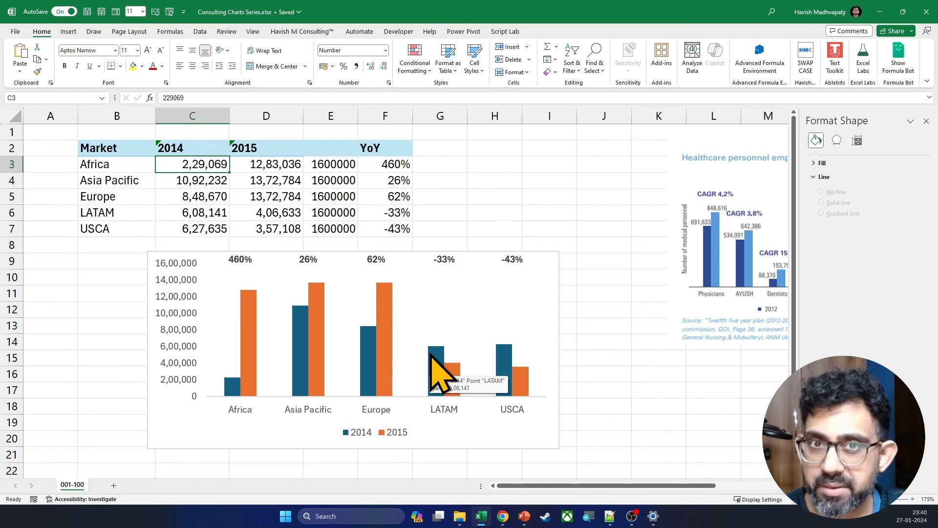
key(Right)
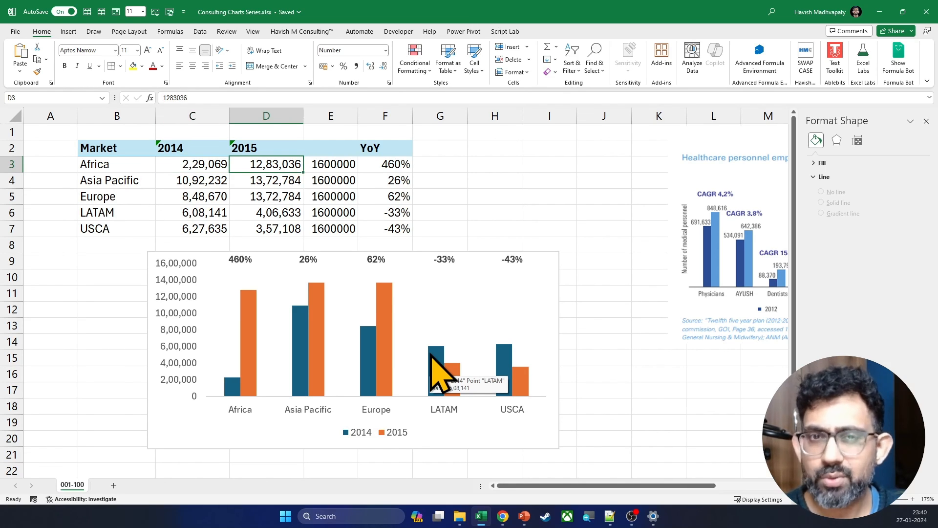
key(F2)
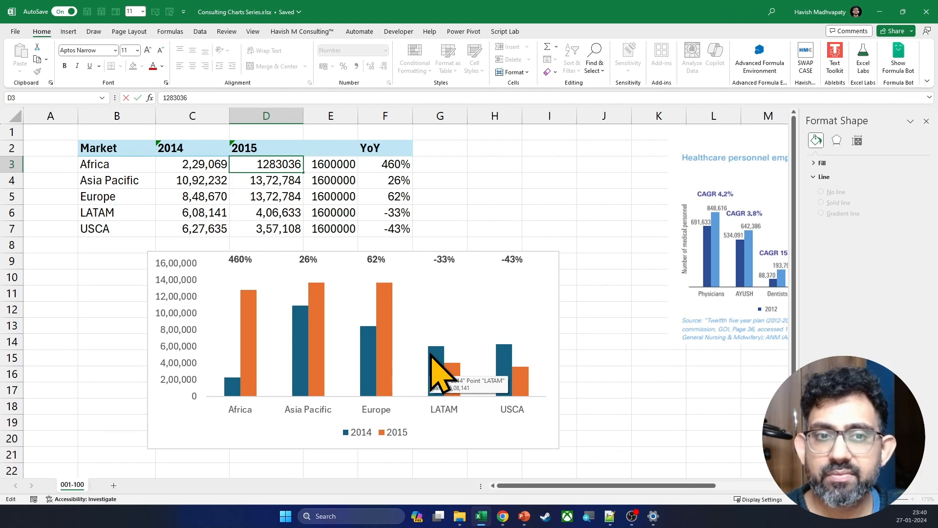
key(Delete)
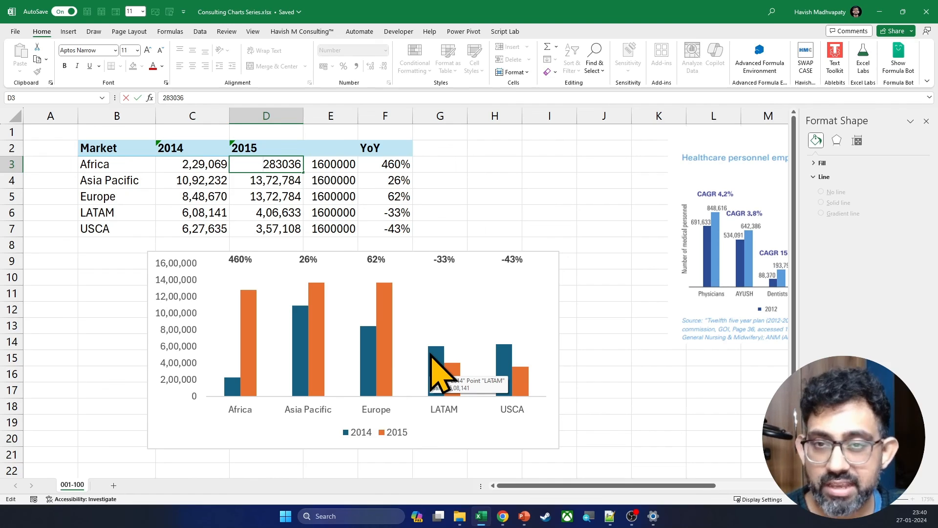
key(Return)
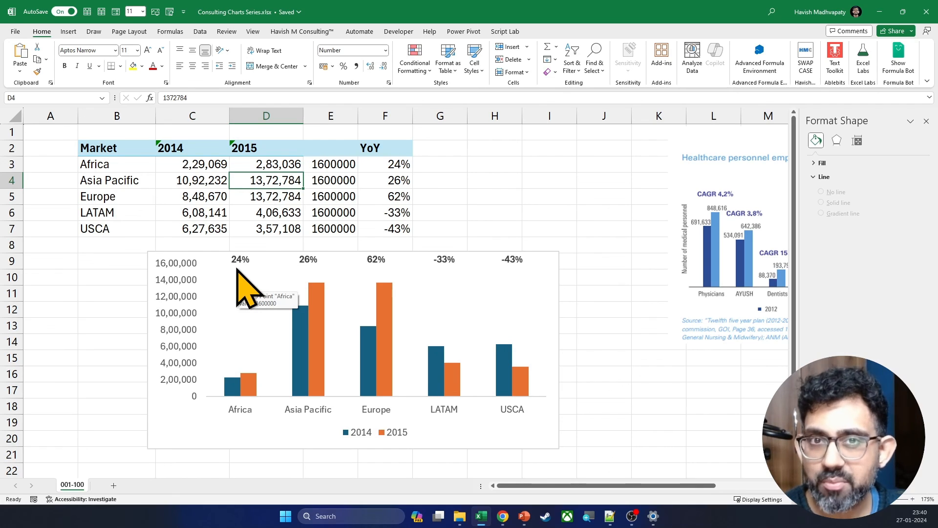
key(ctrl+z)
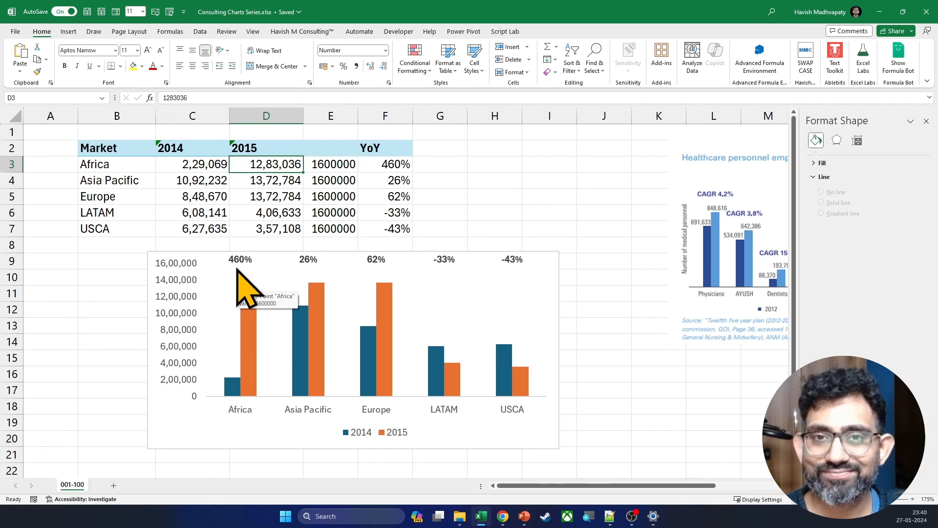